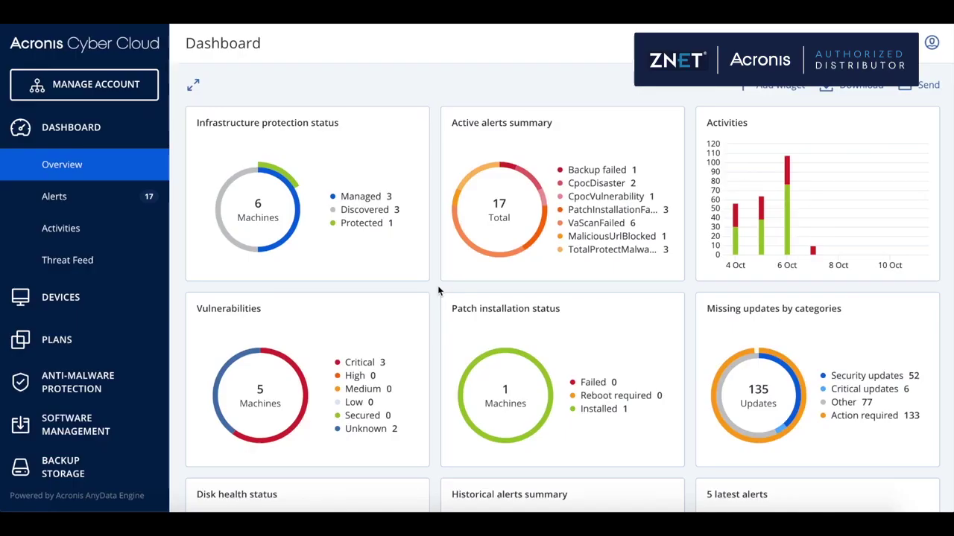
Scroll through the Dashboard overview widgets: disk health, alerts, patch history, device and disk overviews
{"action": "scroll", "coordinate": [438, 291], "scroll_direction": "down", "scroll_amount": 2}
{"action": "scroll", "coordinate": [438, 291], "scroll_direction": "down", "scroll_amount": 3}
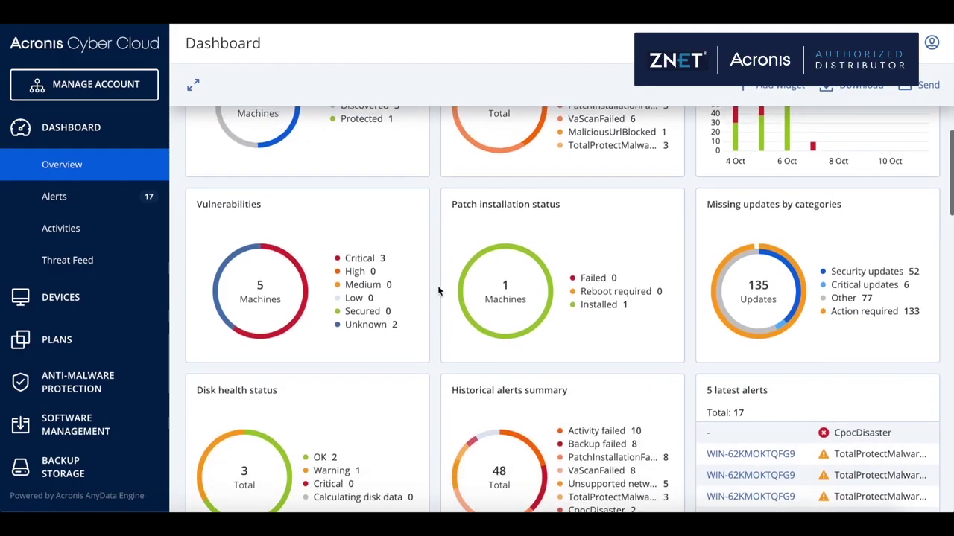
{"action": "scroll", "coordinate": [438, 290], "scroll_direction": "down", "scroll_amount": 1}
{"action": "scroll", "coordinate": [438, 290], "scroll_direction": "down", "scroll_amount": 2}
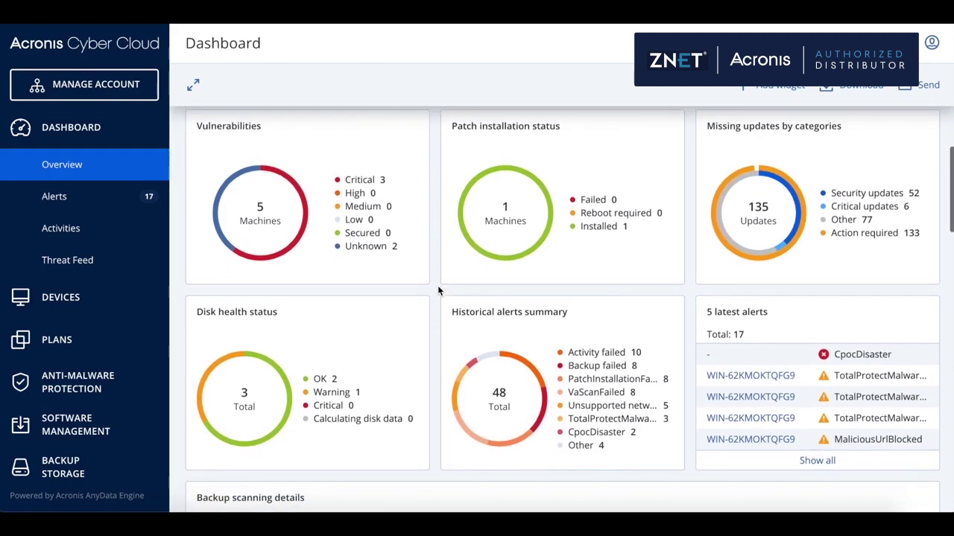
{"action": "scroll", "coordinate": [436, 306], "scroll_direction": "down", "scroll_amount": 3}
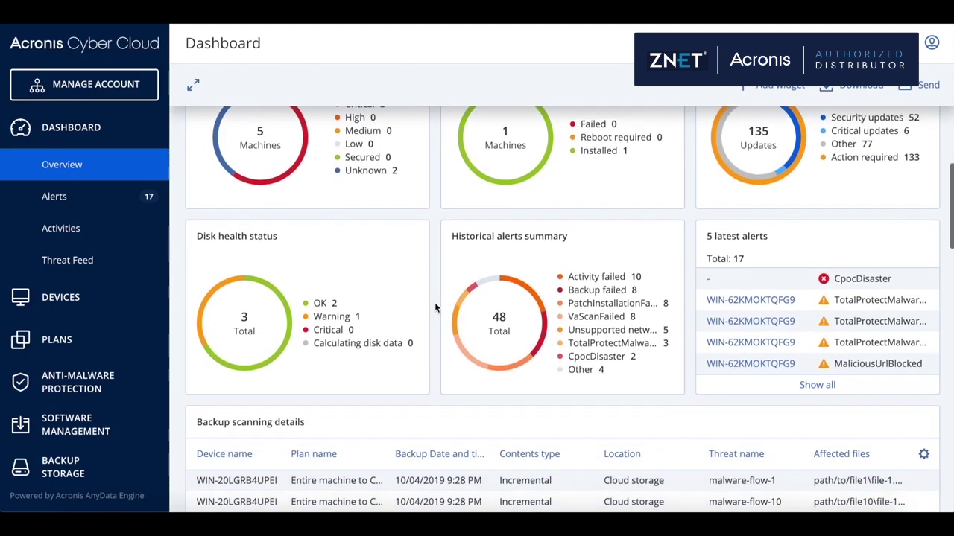
{"action": "scroll", "coordinate": [436, 313], "scroll_direction": "down", "scroll_amount": 3}
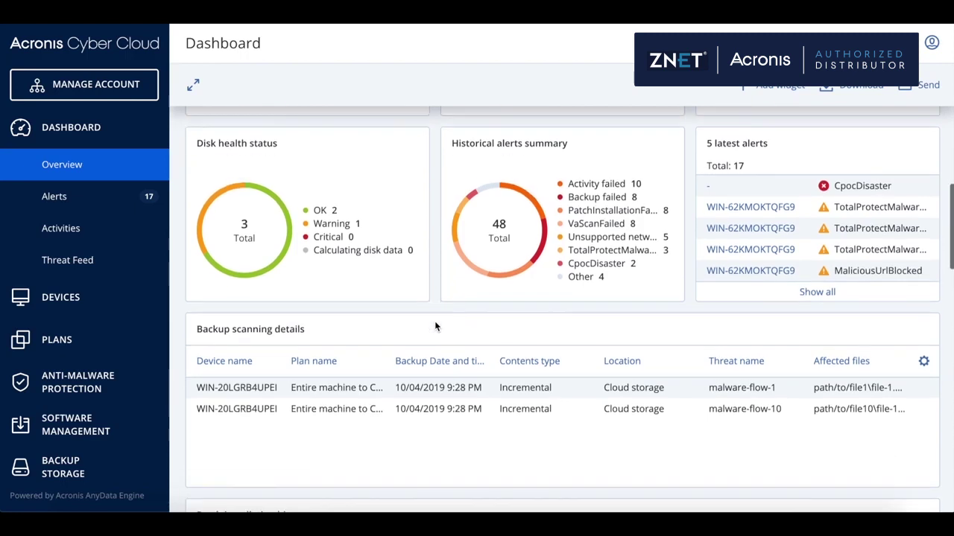
{"action": "scroll", "coordinate": [436, 326], "scroll_direction": "down", "scroll_amount": 5}
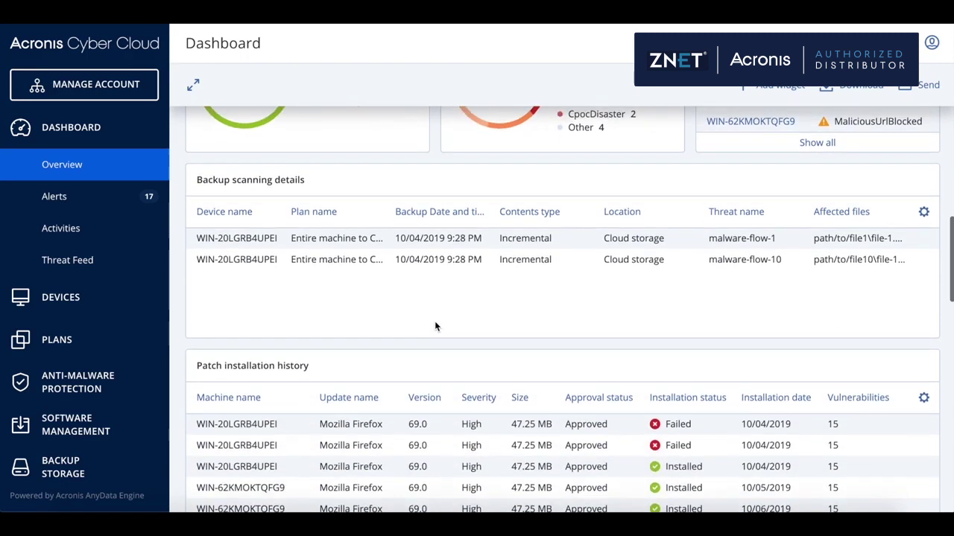
{"action": "scroll", "coordinate": [436, 325], "scroll_direction": "down", "scroll_amount": 5}
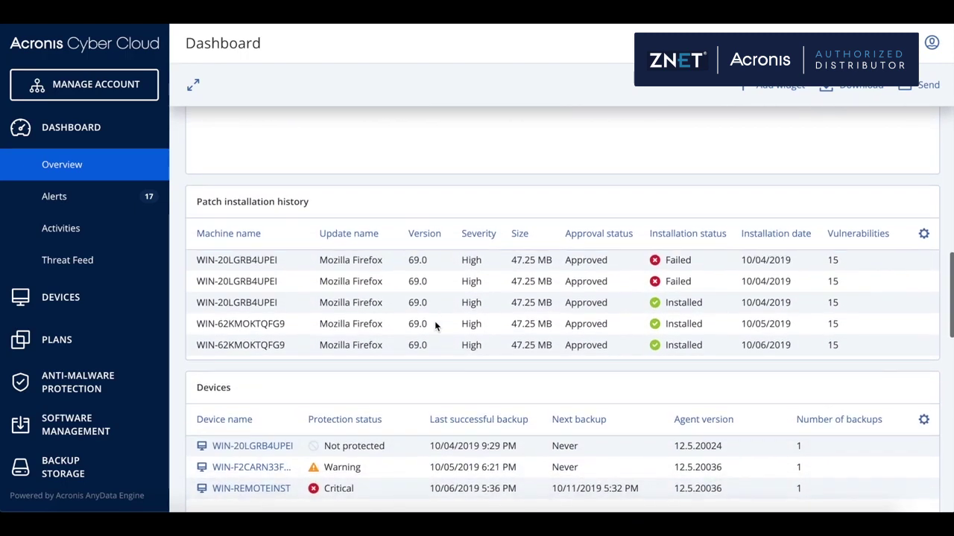
{"action": "scroll", "coordinate": [436, 325], "scroll_direction": "down", "scroll_amount": 4}
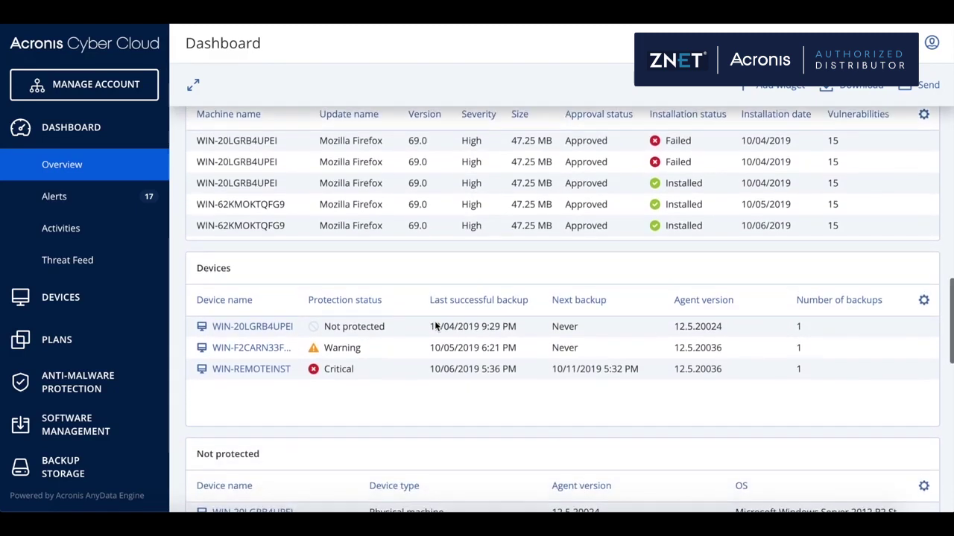
{"action": "scroll", "coordinate": [436, 325], "scroll_direction": "down", "scroll_amount": 5}
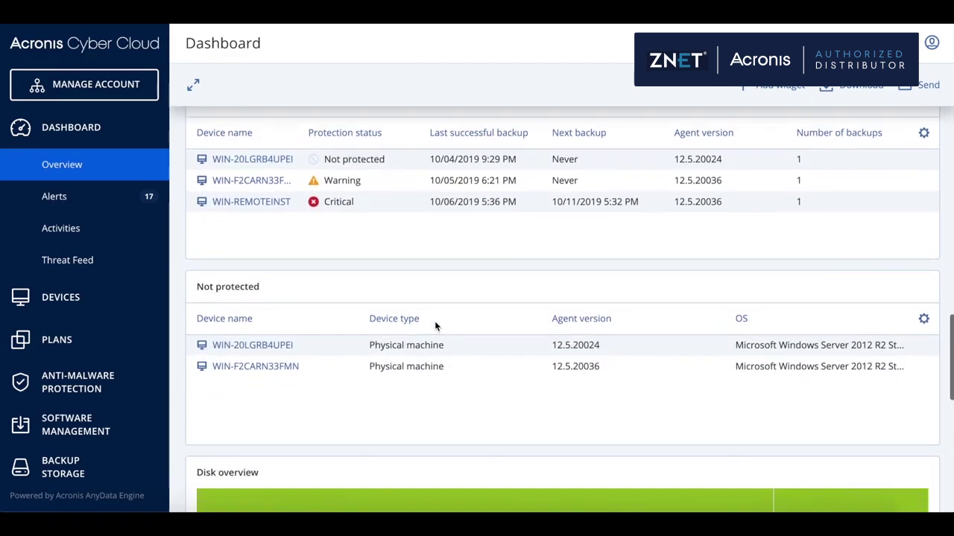
{"action": "scroll", "coordinate": [436, 326], "scroll_direction": "down", "scroll_amount": 5}
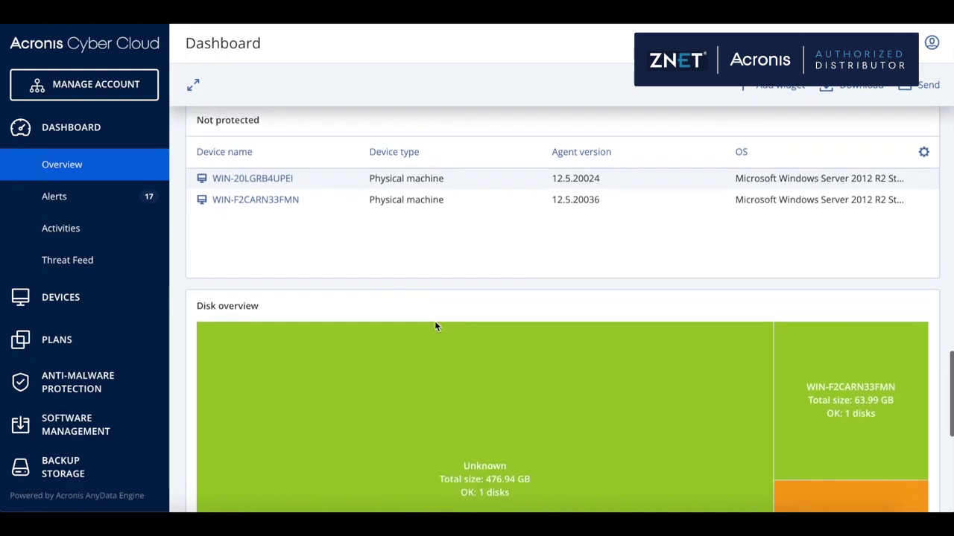
{"action": "scroll", "coordinate": [436, 326], "scroll_direction": "up", "scroll_amount": 3}
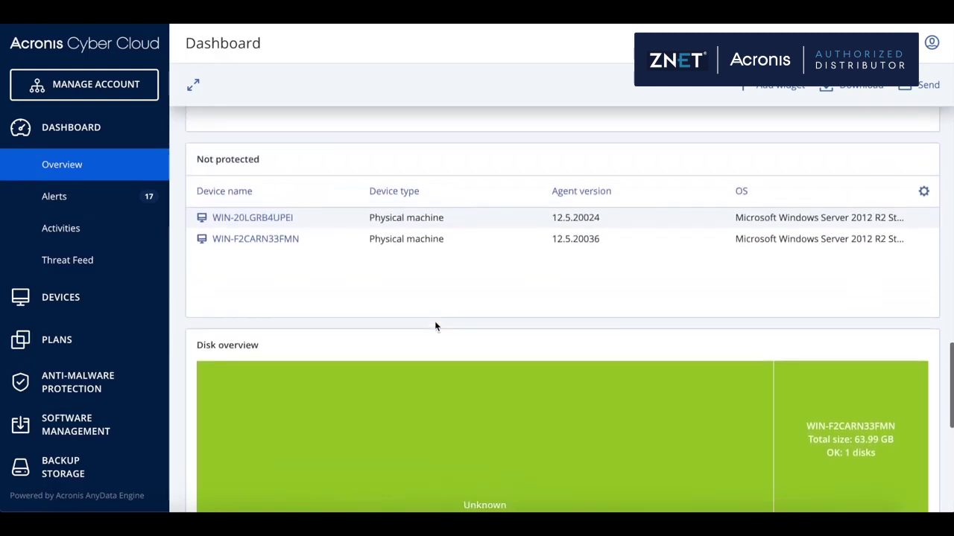
{"action": "scroll", "coordinate": [436, 325], "scroll_direction": "up", "scroll_amount": 1}
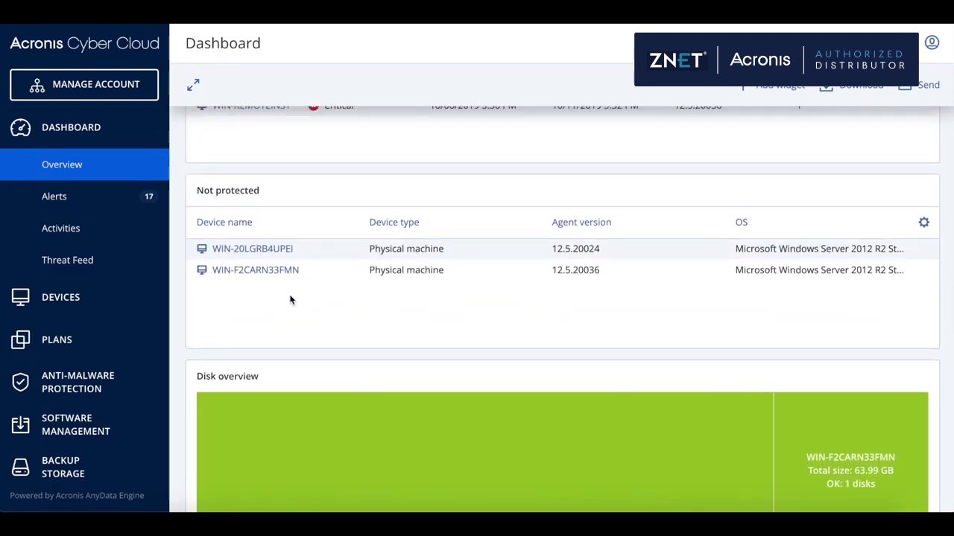
Start a new protection plan from Protection plans and expand its Backup settings
{"action": "left_click", "coordinate": [60, 341]}
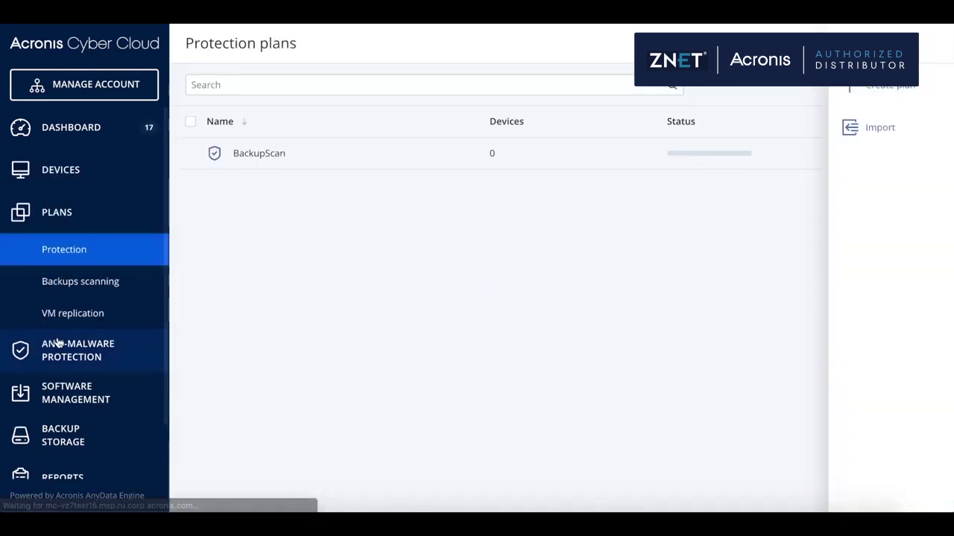
{"action": "left_click", "coordinate": [874, 97]}
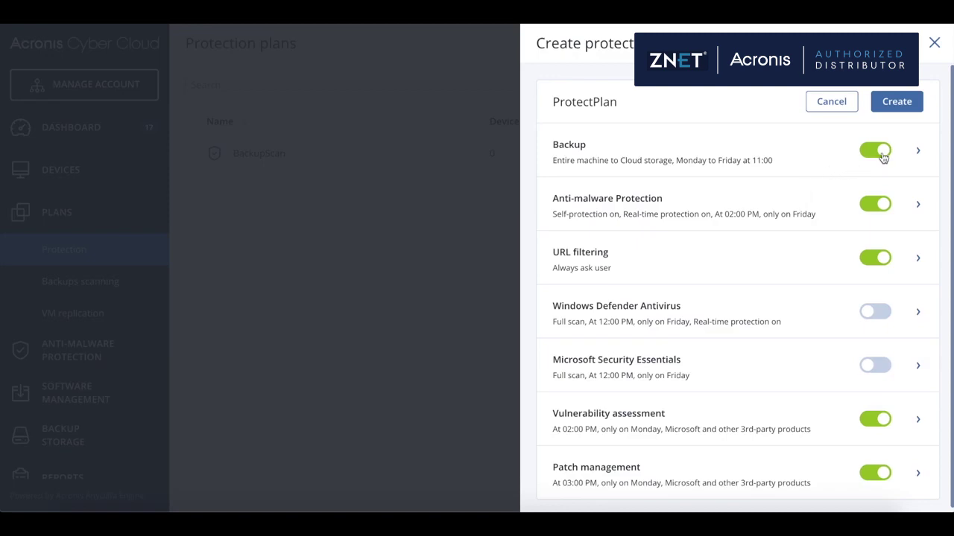
{"action": "left_click", "coordinate": [919, 153]}
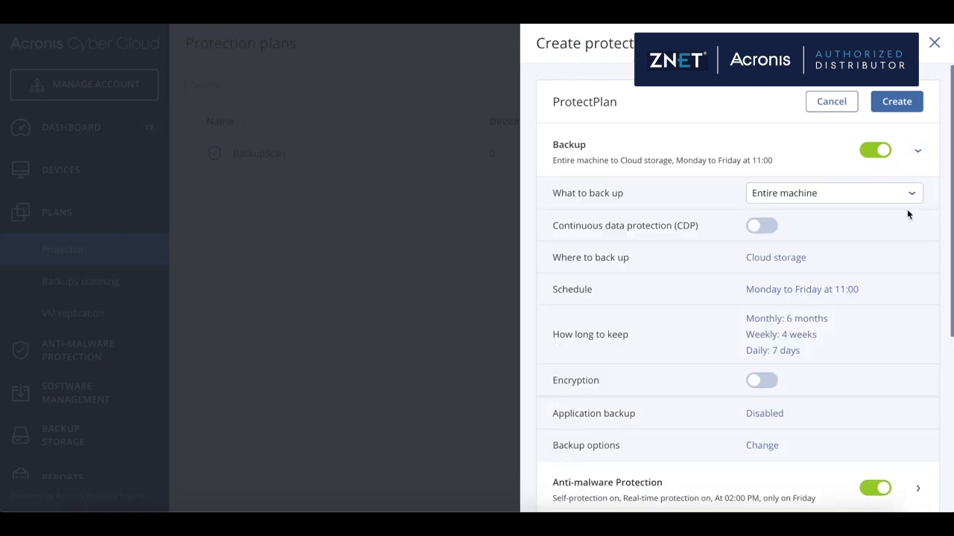
Review the plan's backup options, including error handling, and close them
{"action": "scroll", "coordinate": [872, 264], "scroll_direction": "down", "scroll_amount": 1}
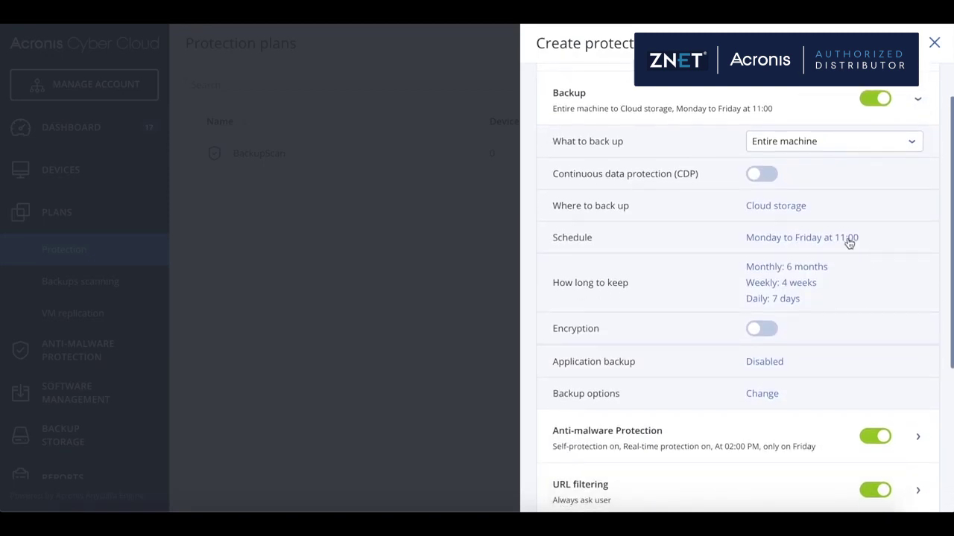
{"action": "left_click", "coordinate": [762, 395]}
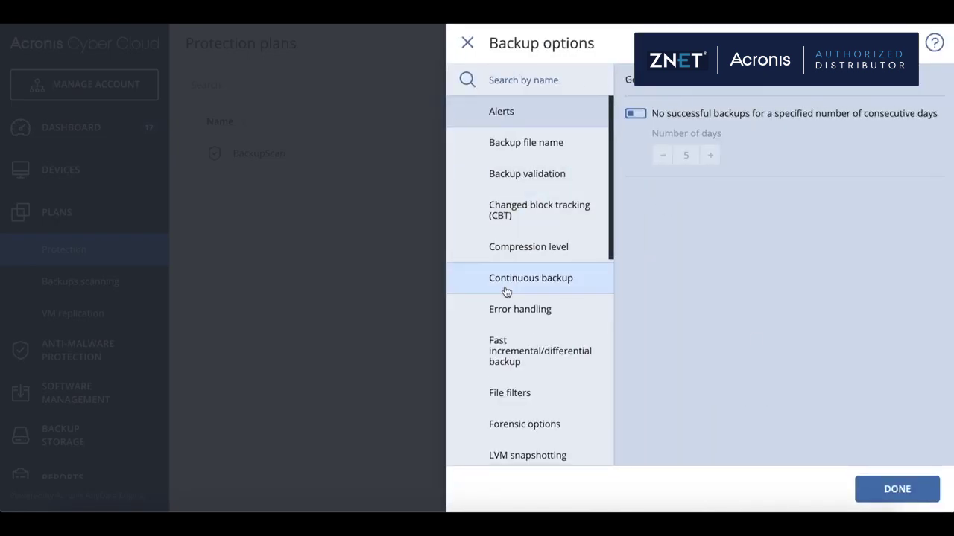
{"action": "left_click", "coordinate": [517, 311]}
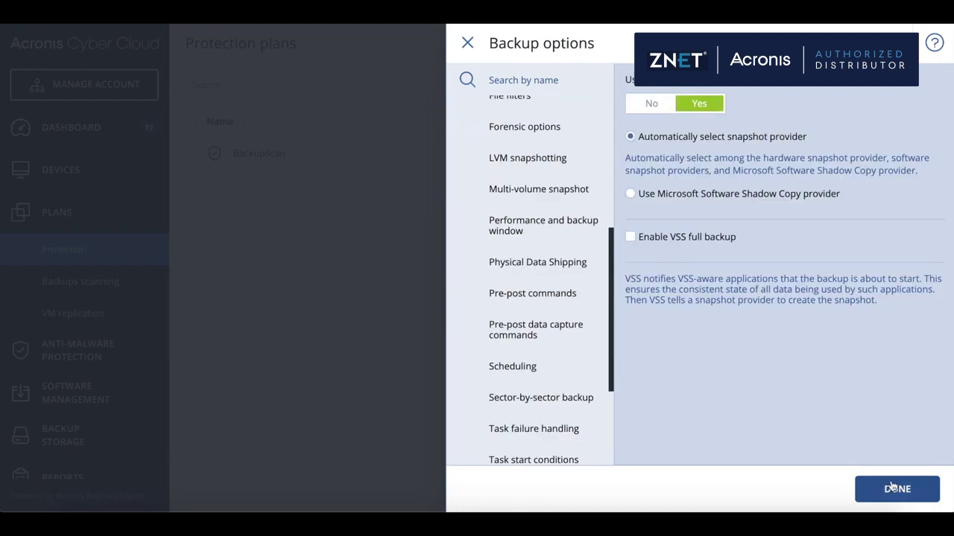
{"action": "left_click", "coordinate": [894, 488]}
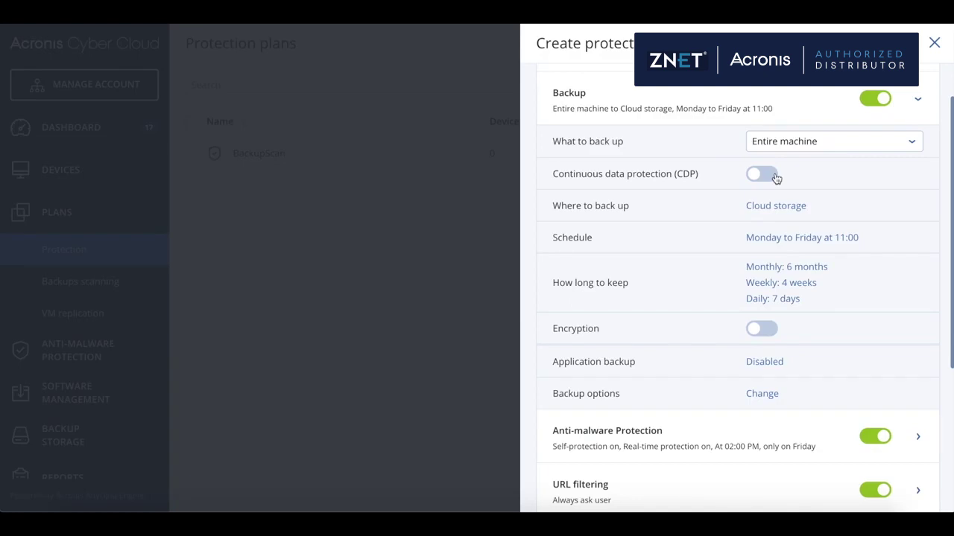
Turn on continuous data protection and include Microsoft Word among the protected items
{"action": "left_click", "coordinate": [775, 178]}
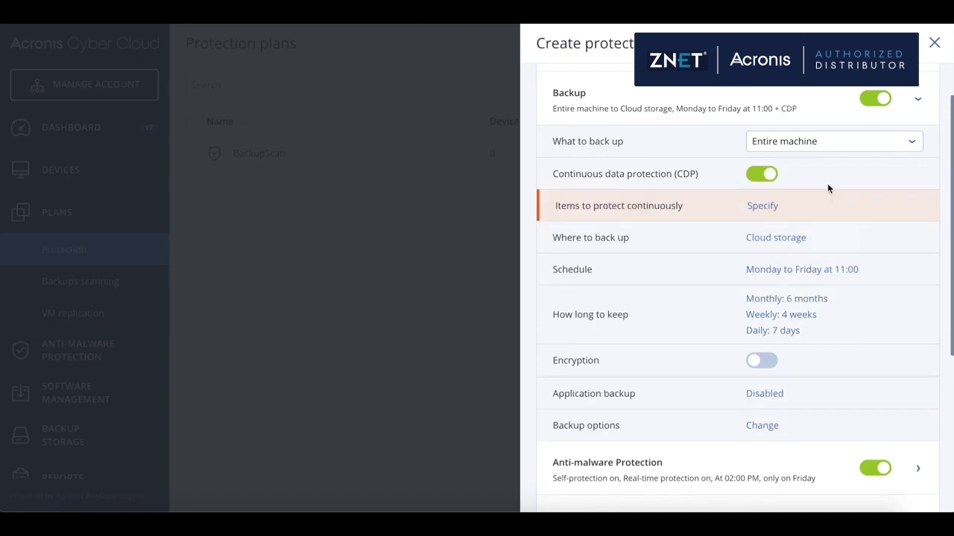
{"action": "left_click", "coordinate": [763, 206]}
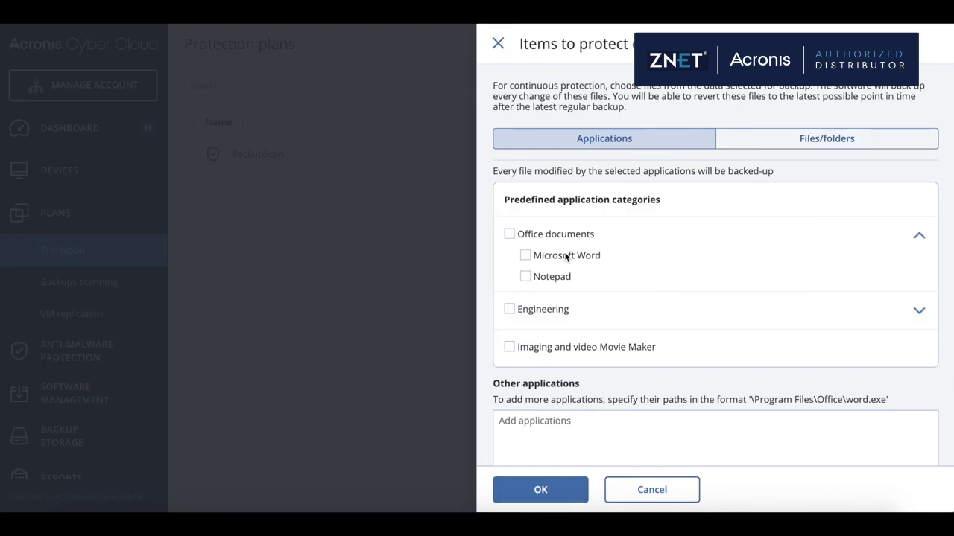
{"action": "left_click", "coordinate": [525, 255]}
Add C:\mydocuments as a continuously protected folder on the Files/folders tab
{"action": "left_click", "coordinate": [823, 145]}
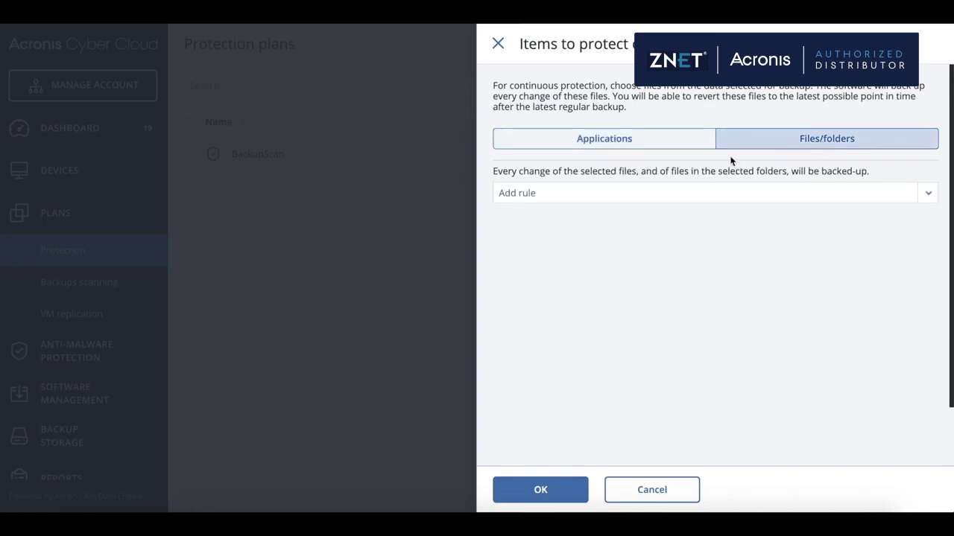
{"action": "type", "text": "C:\\mydocuments"}
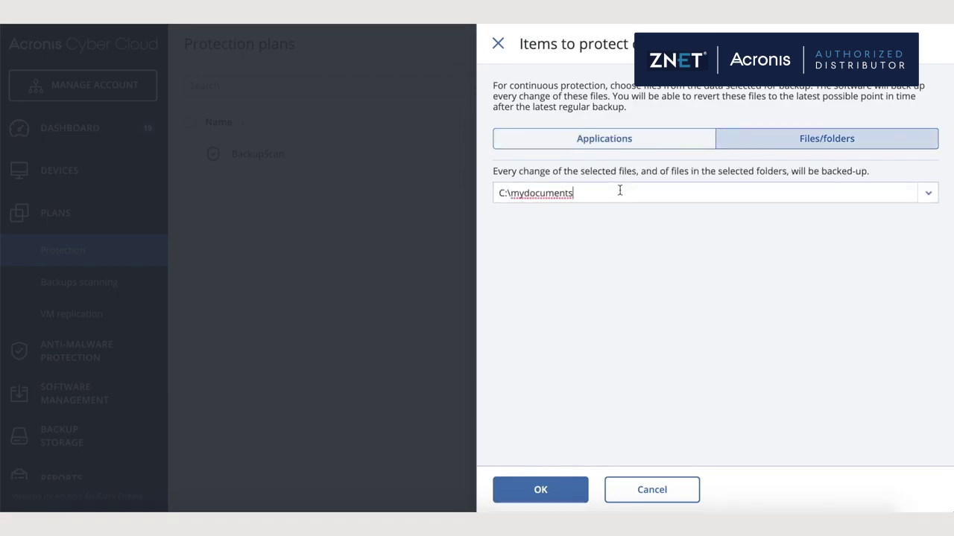
{"action": "key", "text": "Return"}
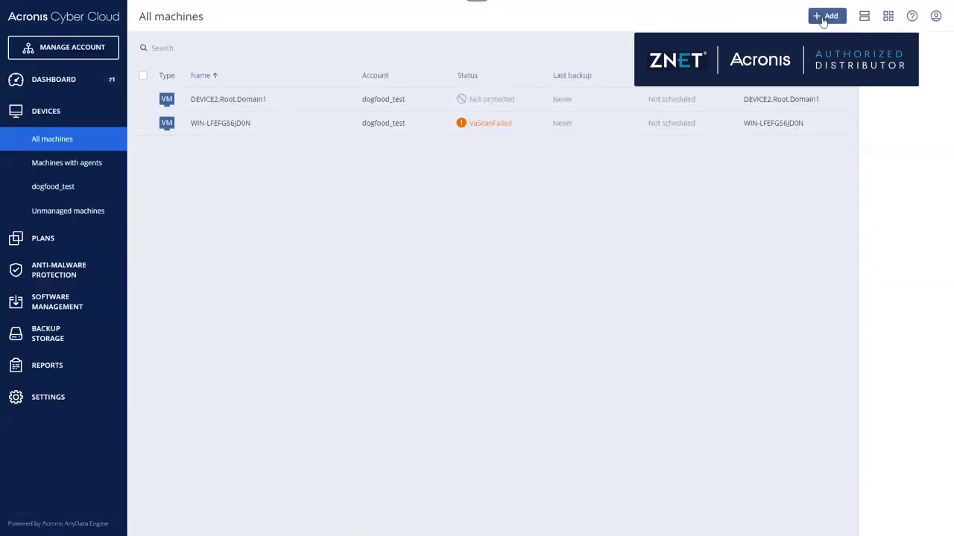
Discover multiple machines via Active Directory with Root.Domain1 and all its units as search range
{"action": "left_click", "coordinate": [824, 17]}
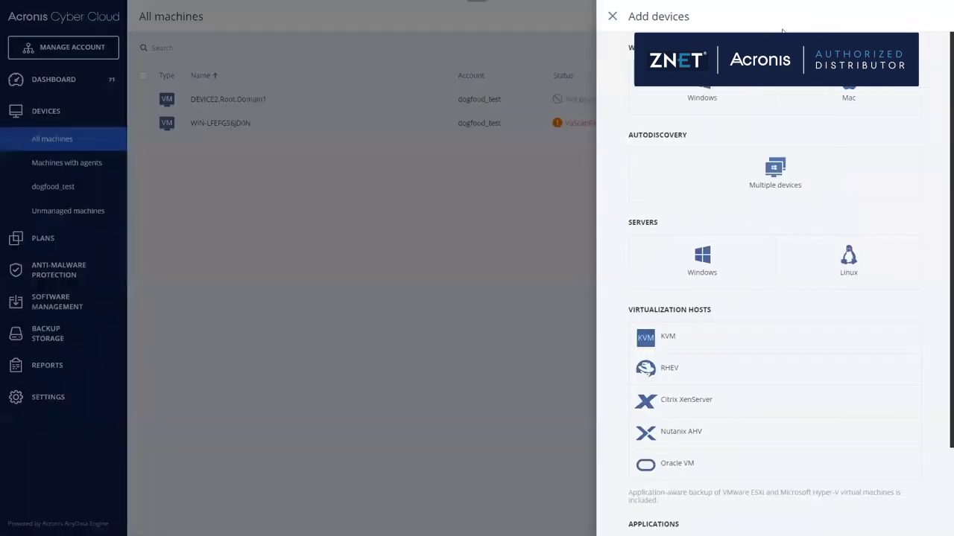
{"action": "left_click", "coordinate": [781, 176]}
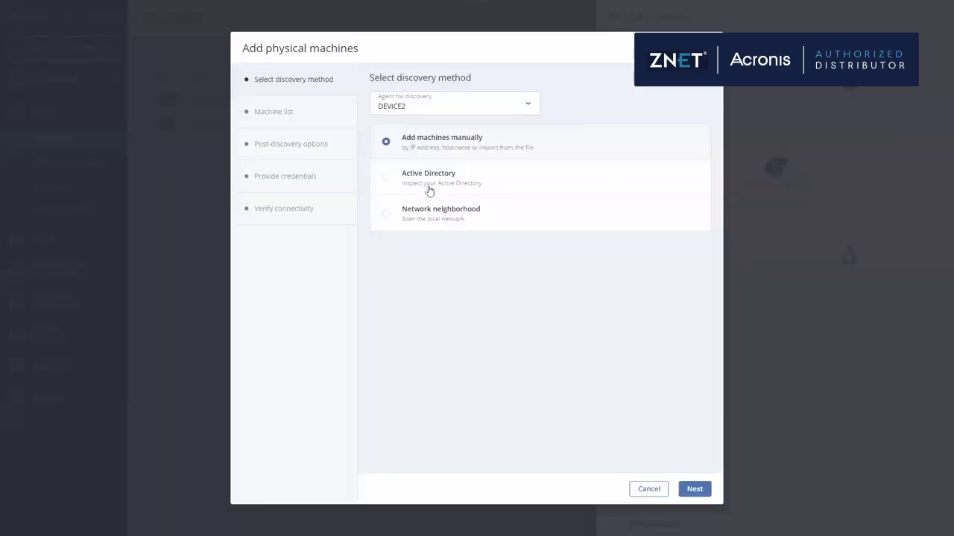
{"action": "left_click", "coordinate": [385, 177]}
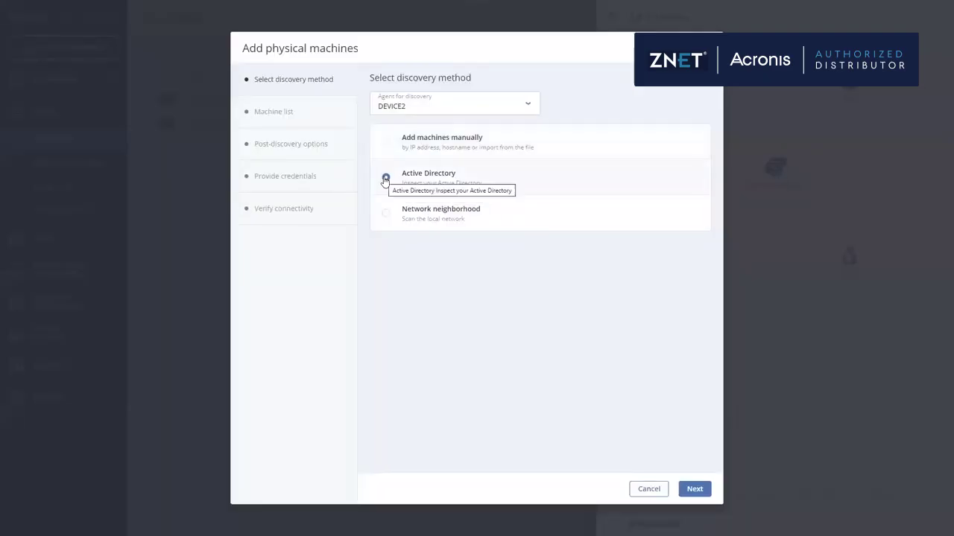
{"action": "left_click", "coordinate": [678, 490]}
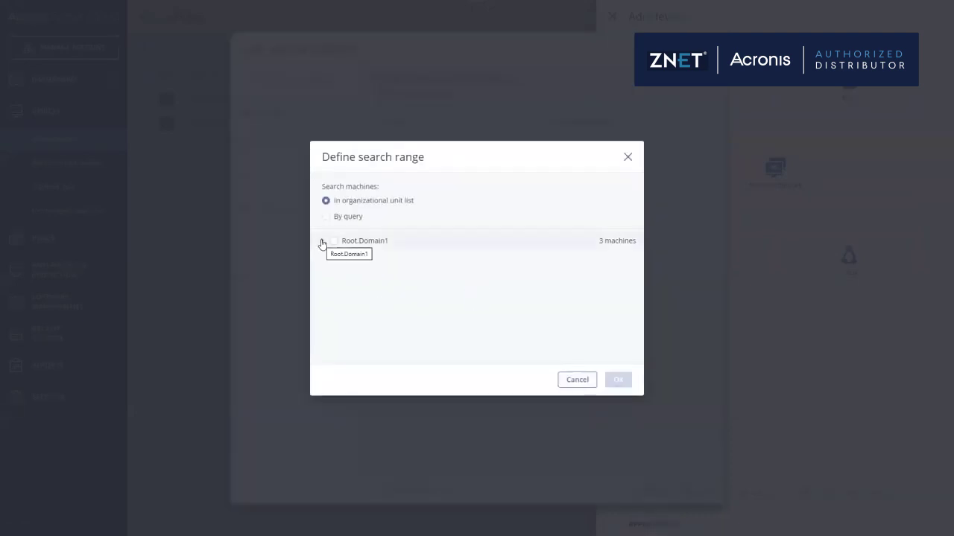
{"action": "left_click", "coordinate": [333, 241]}
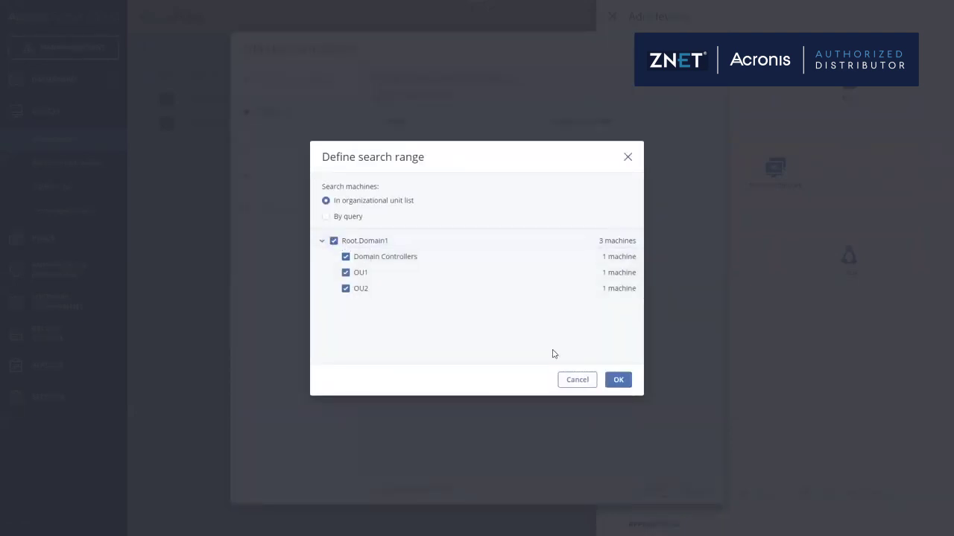
{"action": "left_click", "coordinate": [617, 380]}
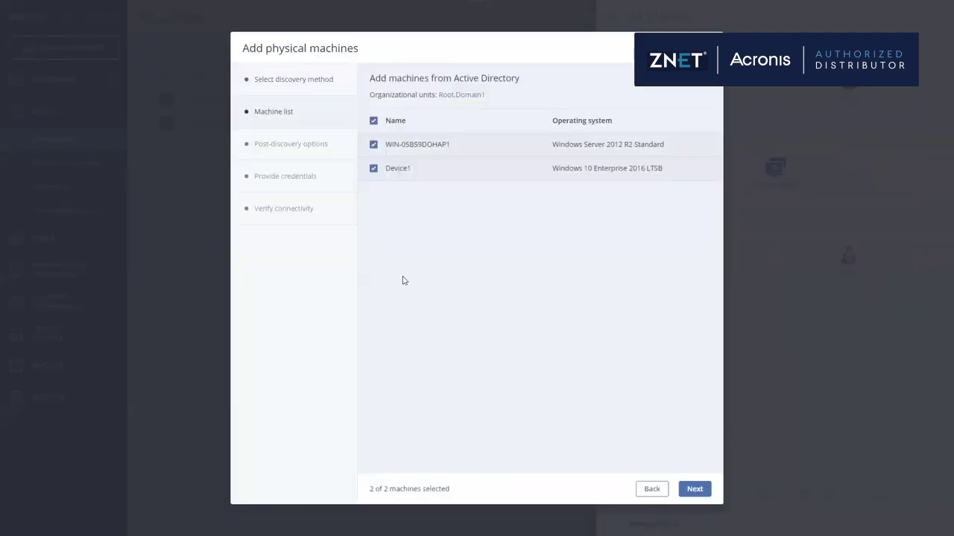
Exclude WIN-05B59DOHAP1 from the discovered machines and keep component installation enabled
{"action": "left_click", "coordinate": [374, 145]}
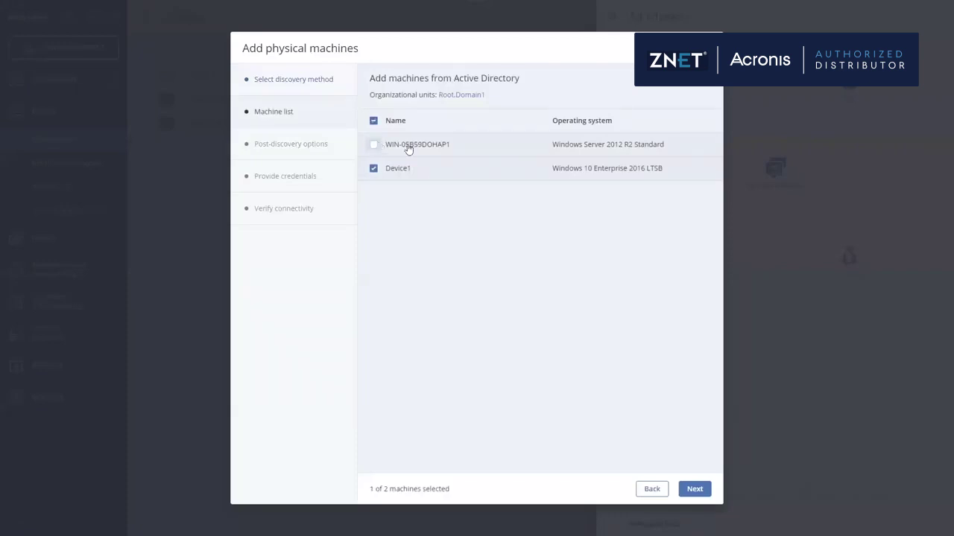
{"action": "left_click", "coordinate": [693, 490]}
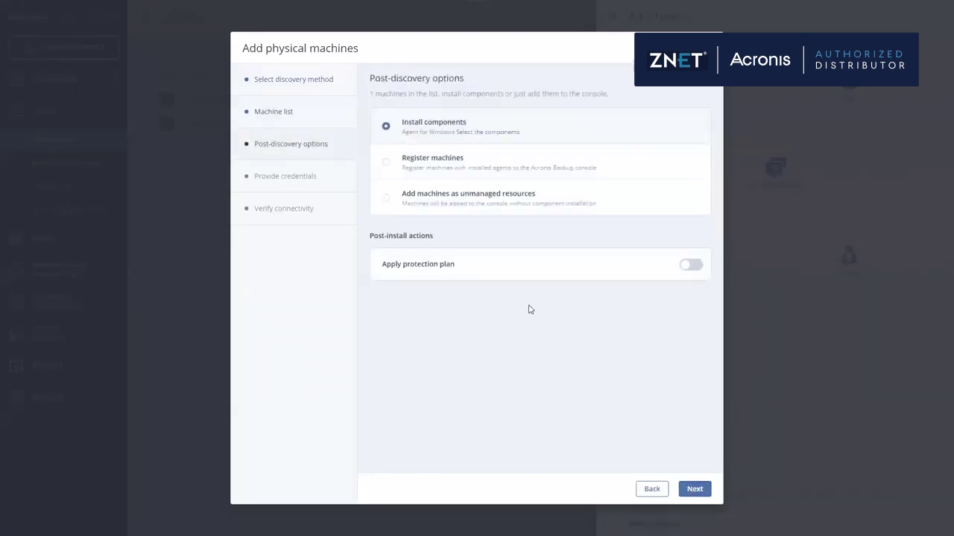
{"action": "left_click", "coordinate": [696, 490]}
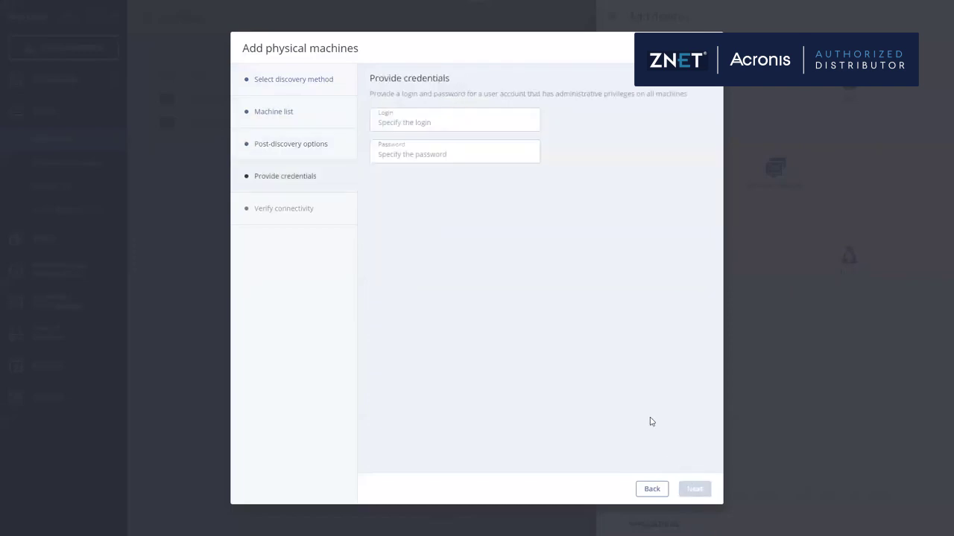
Enter the administrator login and password, then install the agent on Device1
{"action": "left_click", "coordinate": [424, 124]}
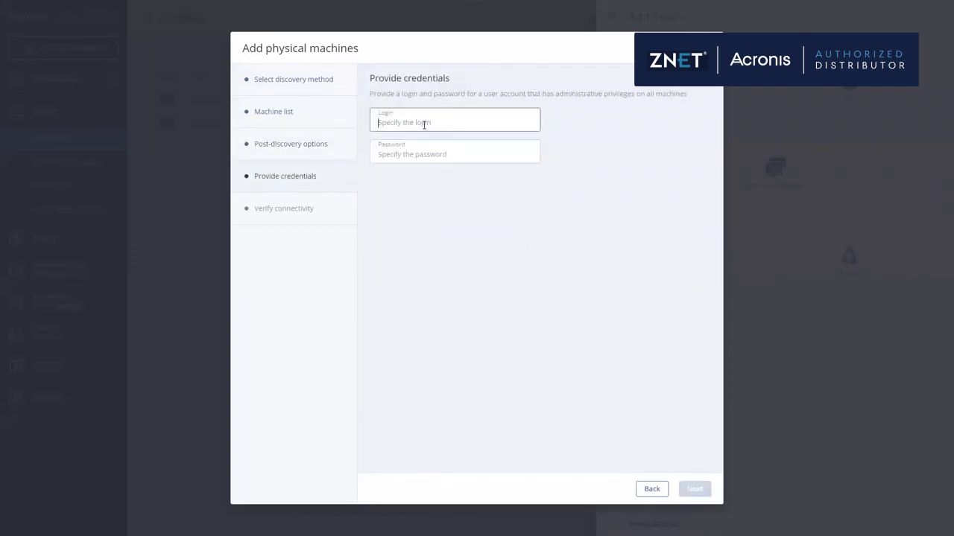
{"action": "type", "text": "rootadministrator"}
{"action": "key", "text": "Tab"}
{"action": "type", "text": "password"}
{"action": "left_click", "coordinate": [702, 490]}
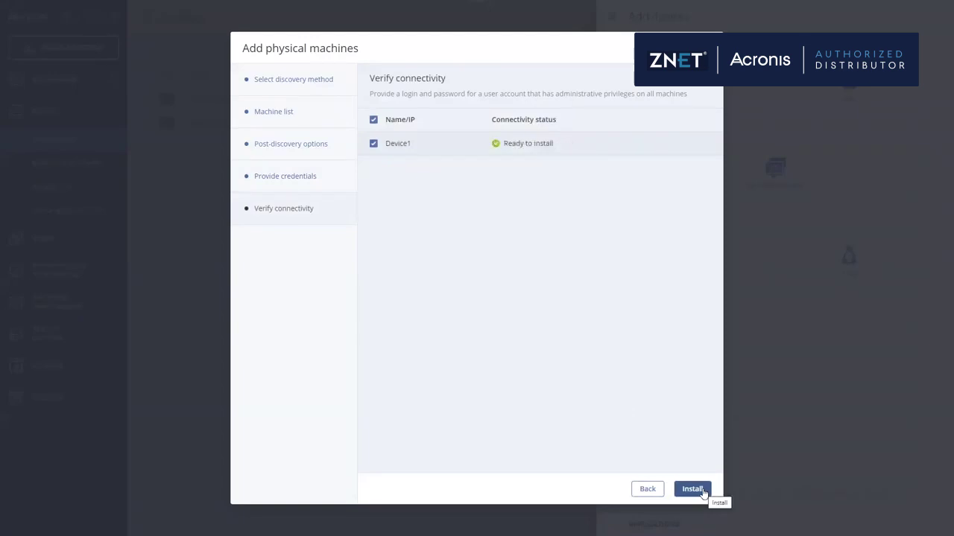
{"action": "left_click", "coordinate": [692, 489]}
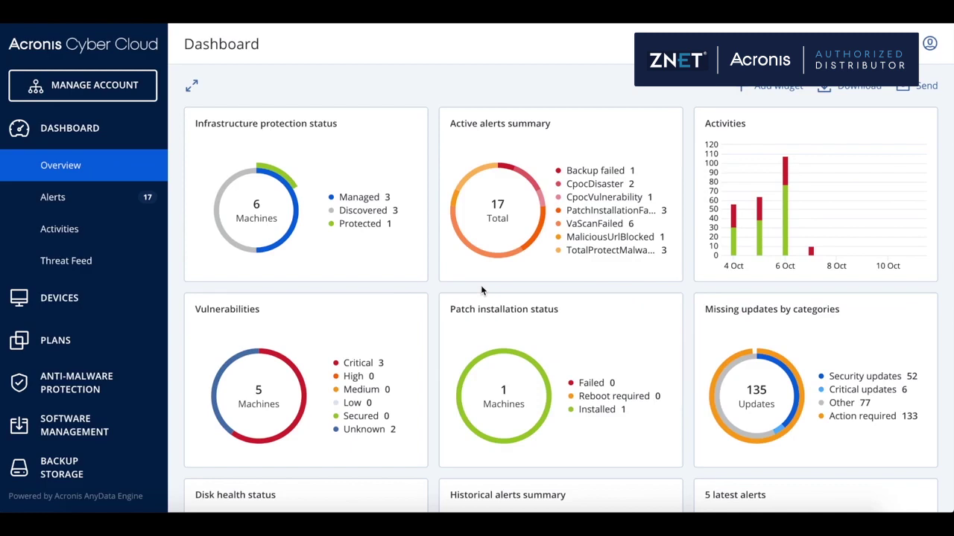
Open the patches needing action and check the patch list settings without changing them
{"action": "left_click", "coordinate": [868, 420]}
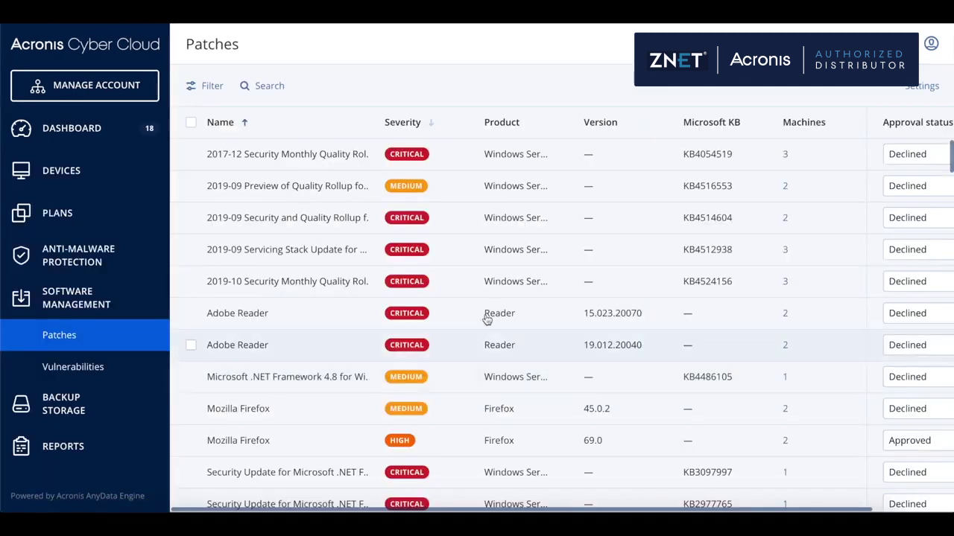
{"action": "left_click", "coordinate": [913, 88]}
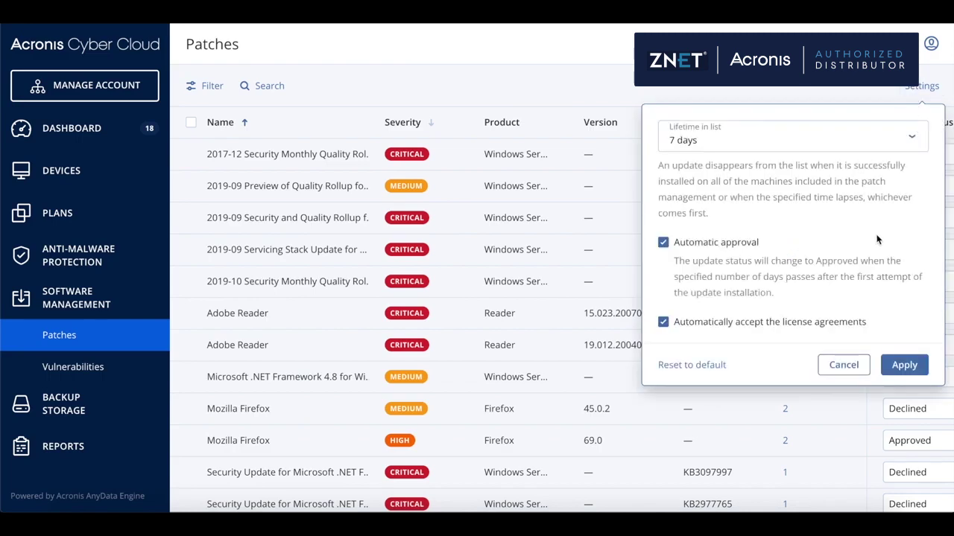
{"action": "left_click", "coordinate": [845, 365]}
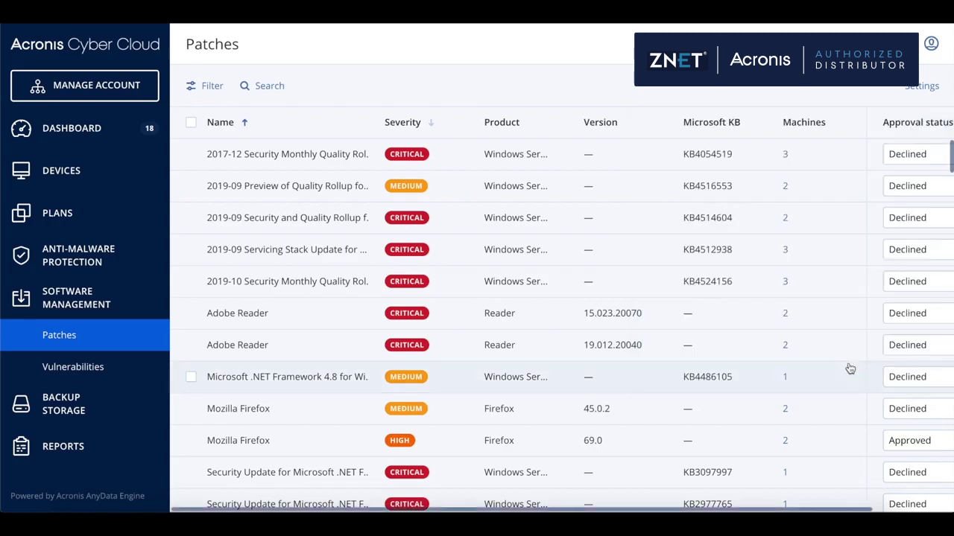
Install the Mozilla Firefox 69.0 patch on WIN-REMOTEINST, rebooting if required
{"action": "left_click", "coordinate": [623, 445]}
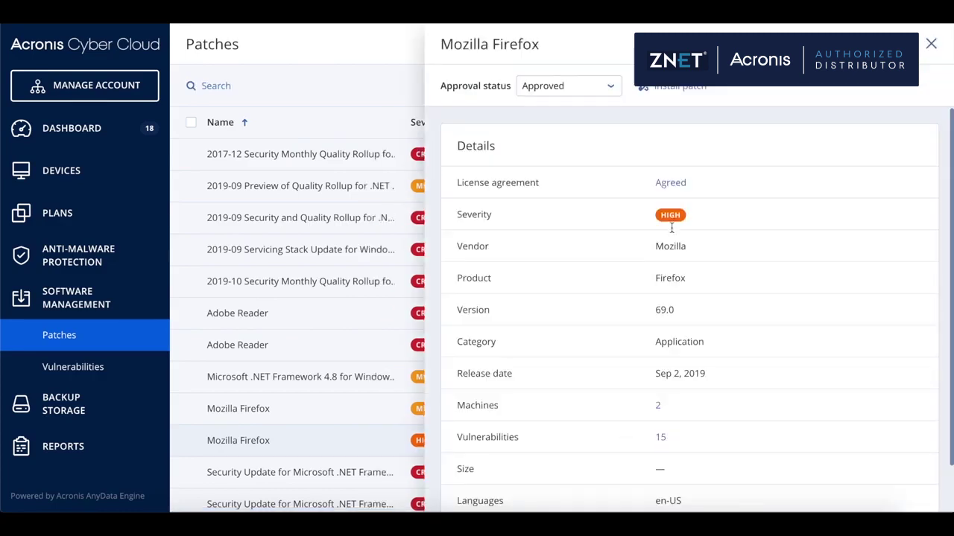
{"action": "left_click", "coordinate": [684, 91]}
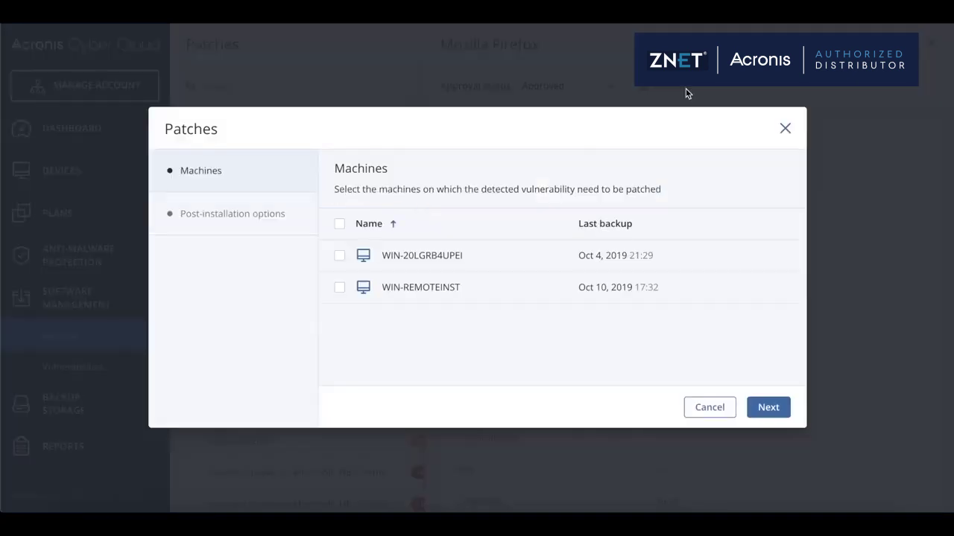
{"action": "left_click", "coordinate": [481, 290]}
{"action": "left_click", "coordinate": [770, 407]}
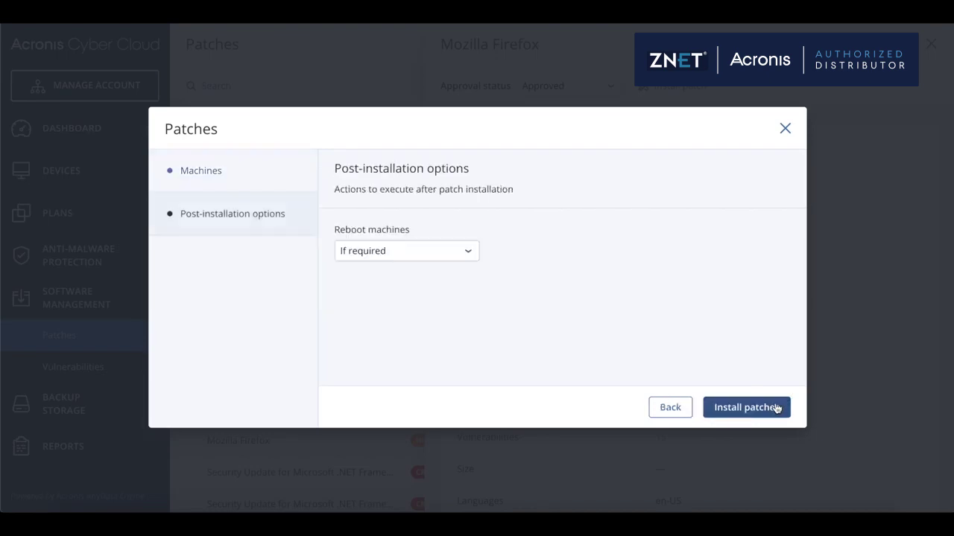
{"action": "left_click", "coordinate": [743, 408]}
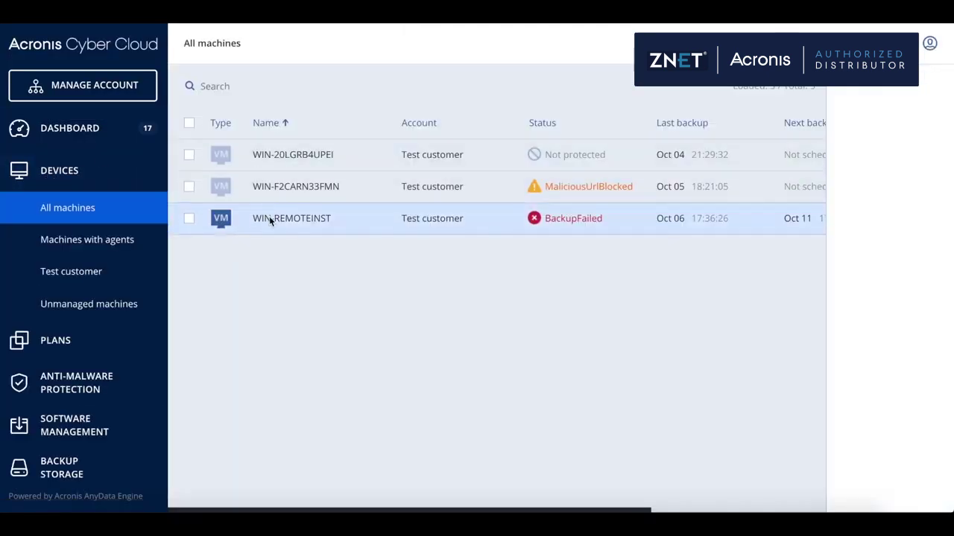
Connect to WIN-REMOTEINST through the HTML5 client using the administrator account's login and password
{"action": "left_click", "coordinate": [269, 218]}
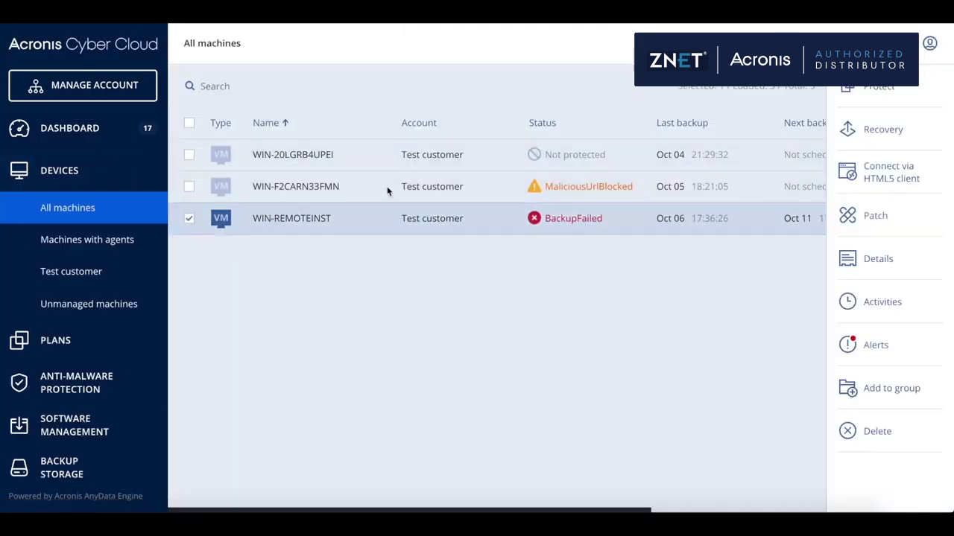
{"action": "left_click", "coordinate": [887, 168]}
{"action": "type", "text": "administrator"}
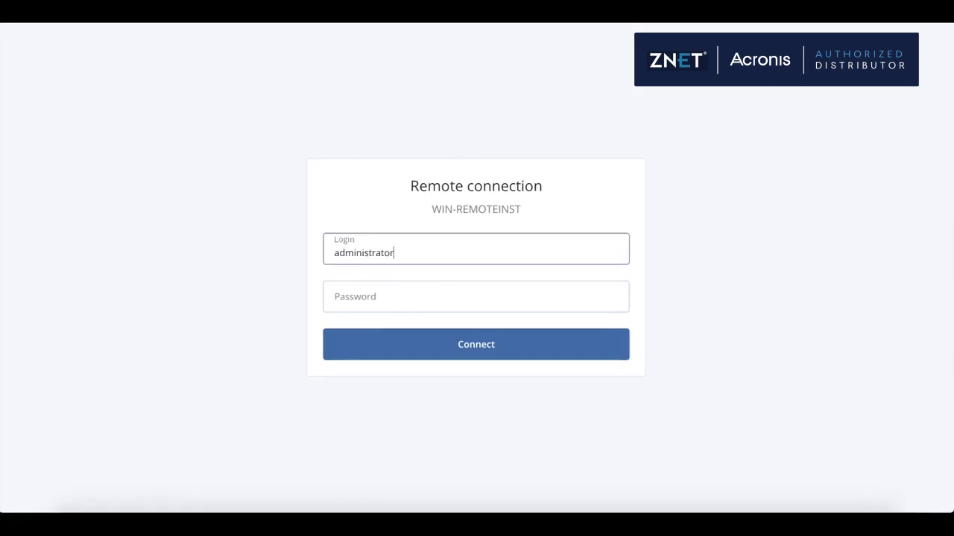
{"action": "left_click", "coordinate": [387, 298]}
{"action": "type", "text": "•"}
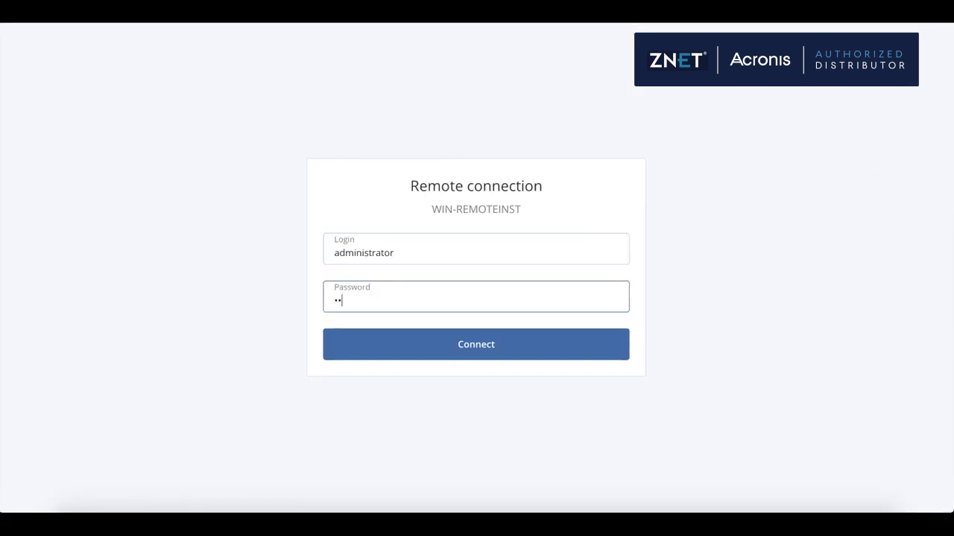
{"action": "left_click", "coordinate": [454, 346]}
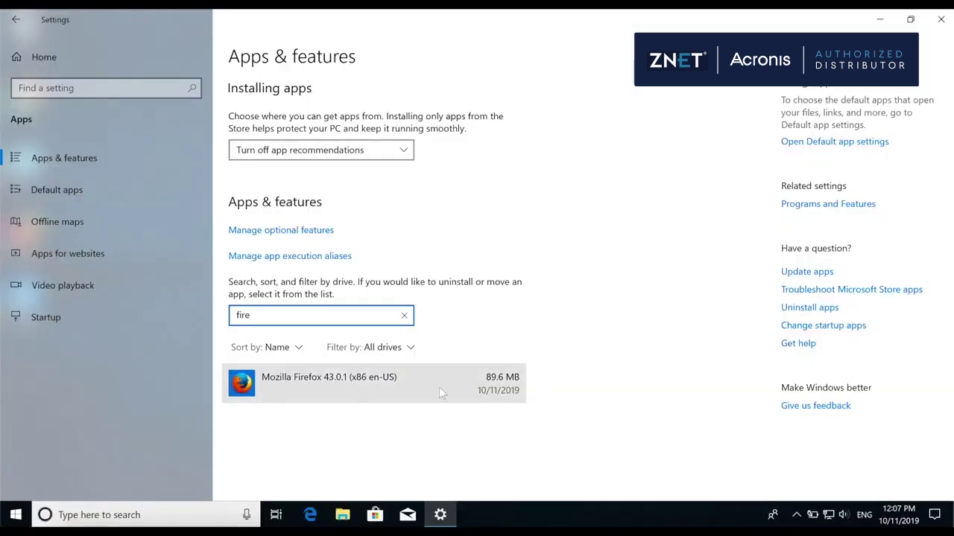
Expand the Mozilla Firefox entry in Apps & features to confirm version 69.0 is installed
{"action": "left_click", "coordinate": [398, 397]}
{"action": "scroll", "coordinate": [633, 375], "scroll_direction": "down", "scroll_amount": 1}
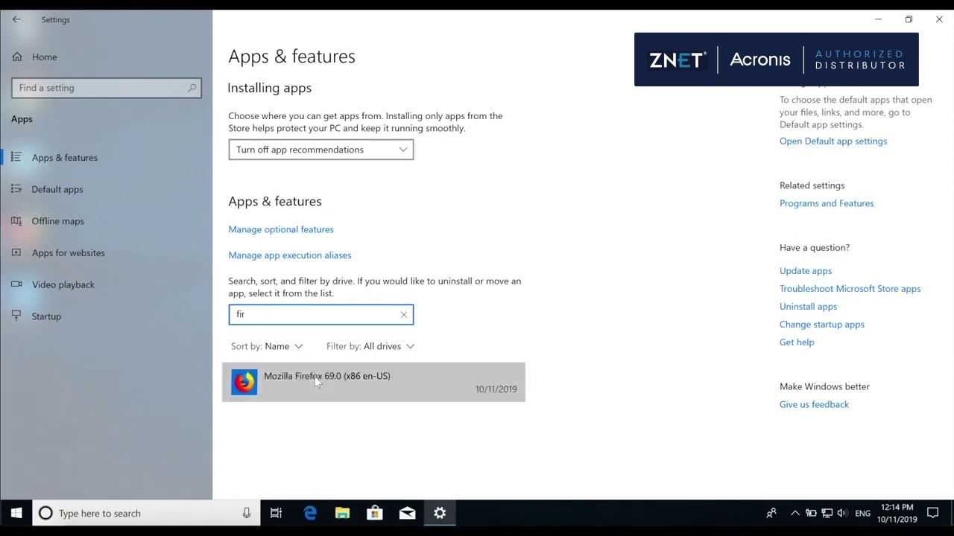
{"action": "left_click", "coordinate": [317, 382]}
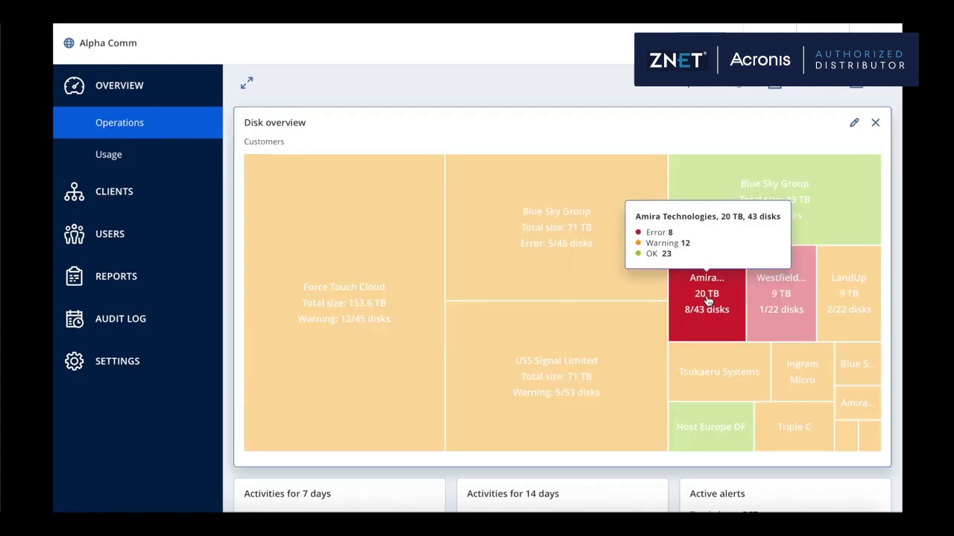
Drill into Amira Technologies' esx_win7 disks and create a protection plan for the failing disk
{"action": "left_click", "coordinate": [708, 299]}
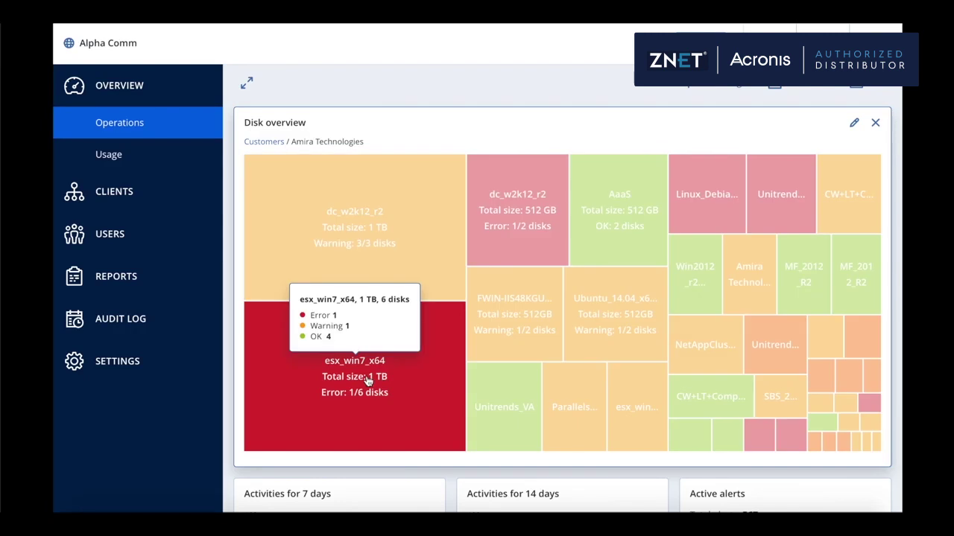
{"action": "left_click", "coordinate": [367, 381]}
{"action": "mouse_move", "coordinate": [360, 297]}
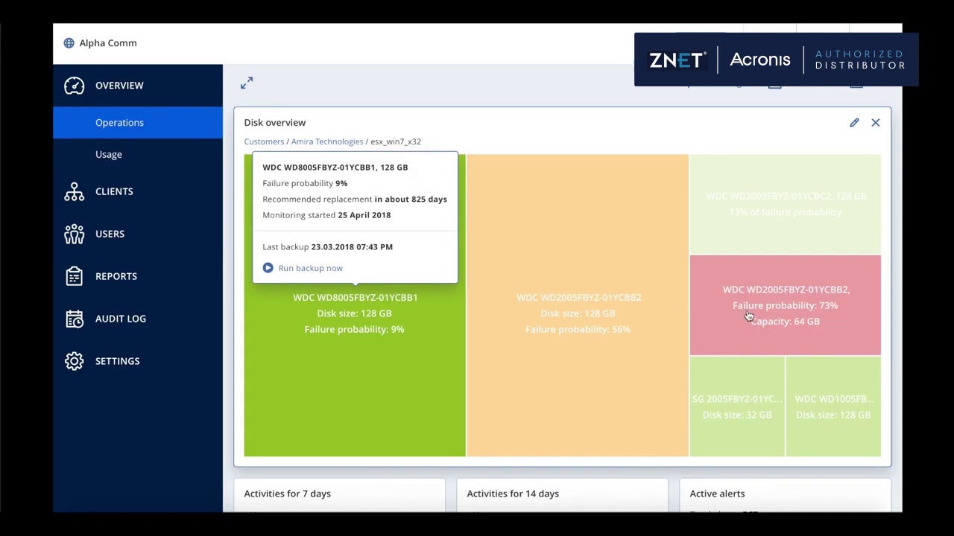
{"action": "mouse_move", "coordinate": [748, 313]}
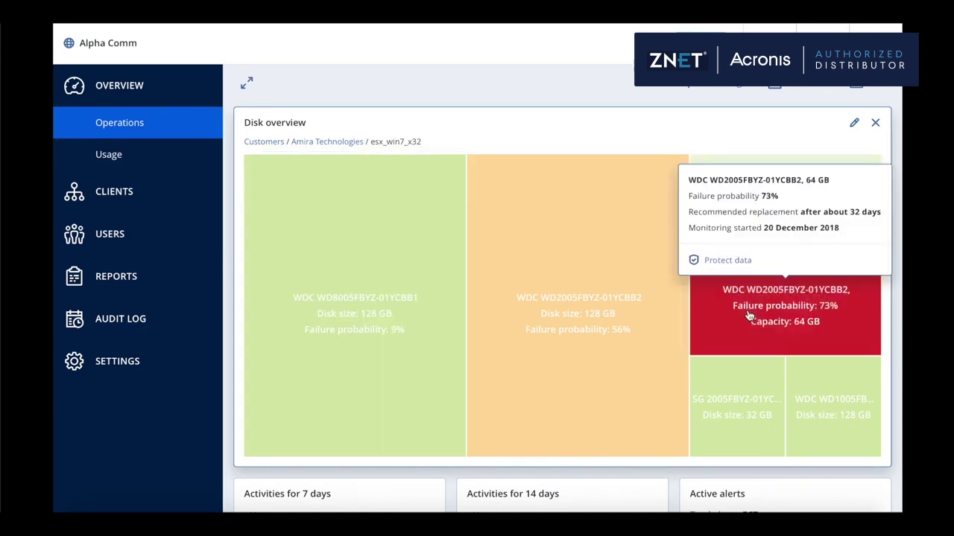
{"action": "left_click", "coordinate": [734, 262]}
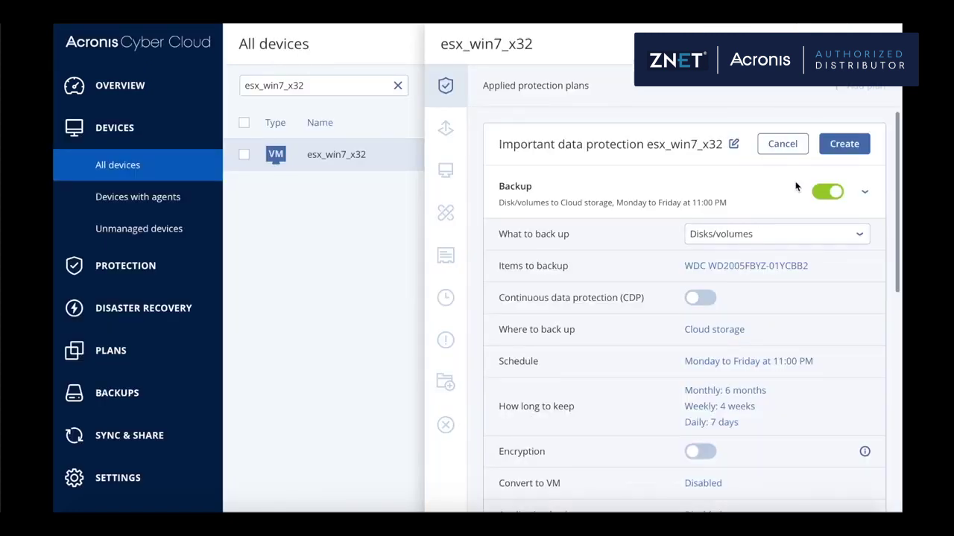
{"action": "left_click", "coordinate": [843, 149]}
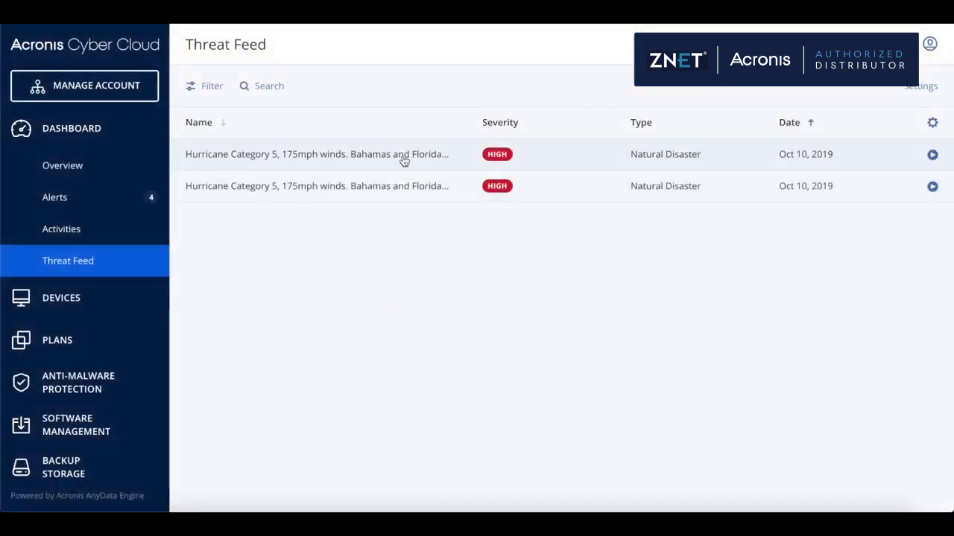
Open the hurricane threat's details and start remediation on the protected Win2012-FileServer
{"action": "left_click", "coordinate": [403, 160]}
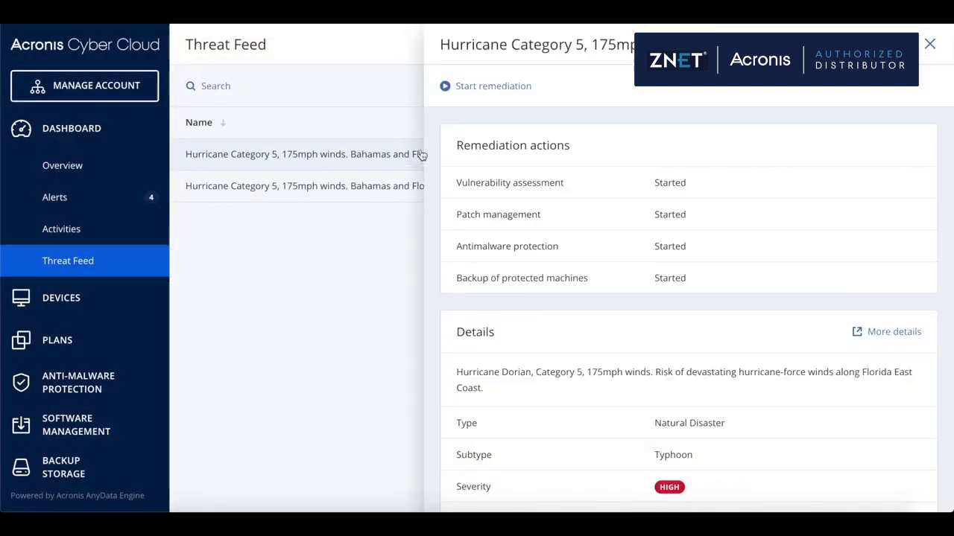
{"action": "scroll", "coordinate": [570, 219], "scroll_direction": "down", "scroll_amount": 1}
{"action": "scroll", "coordinate": [570, 219], "scroll_direction": "up", "scroll_amount": 1}
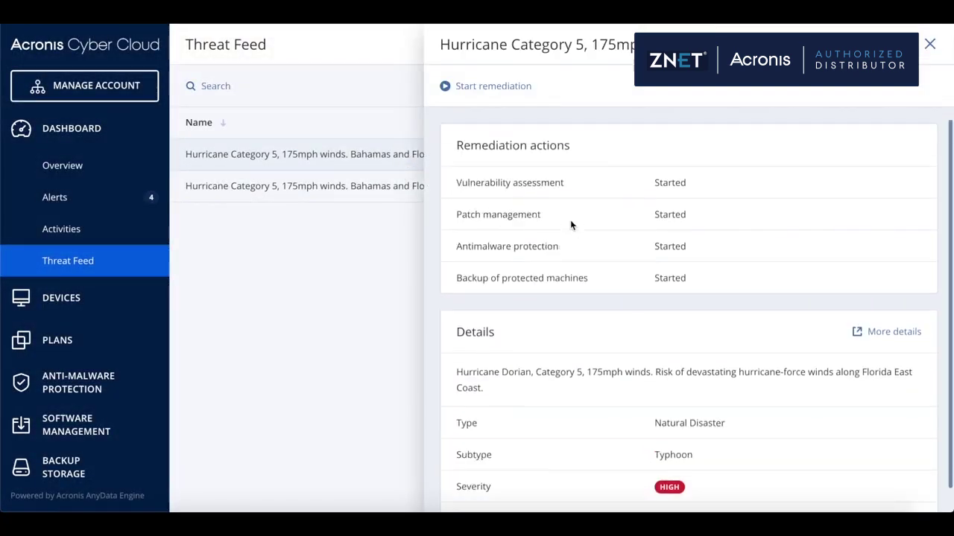
{"action": "left_click", "coordinate": [491, 88]}
{"action": "scroll", "coordinate": [507, 277], "scroll_direction": "down", "scroll_amount": 3}
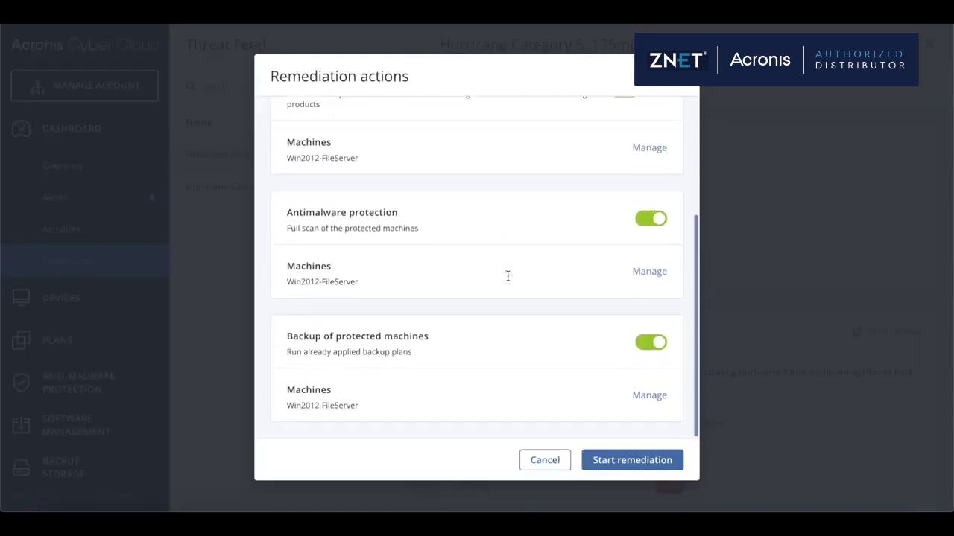
{"action": "left_click", "coordinate": [639, 460]}
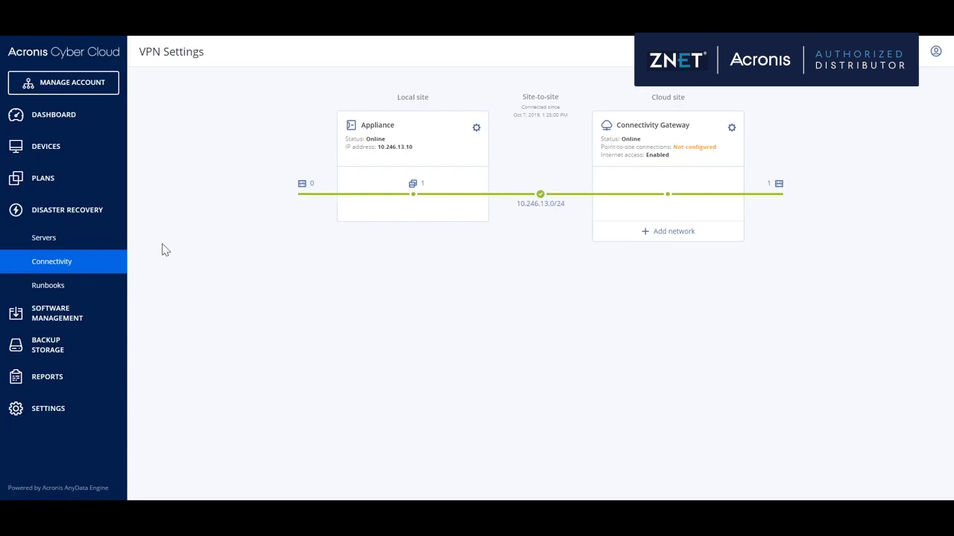
View disaster recovery for Win2012-FileServer from All devices, then return to the list
{"action": "left_click", "coordinate": [48, 154]}
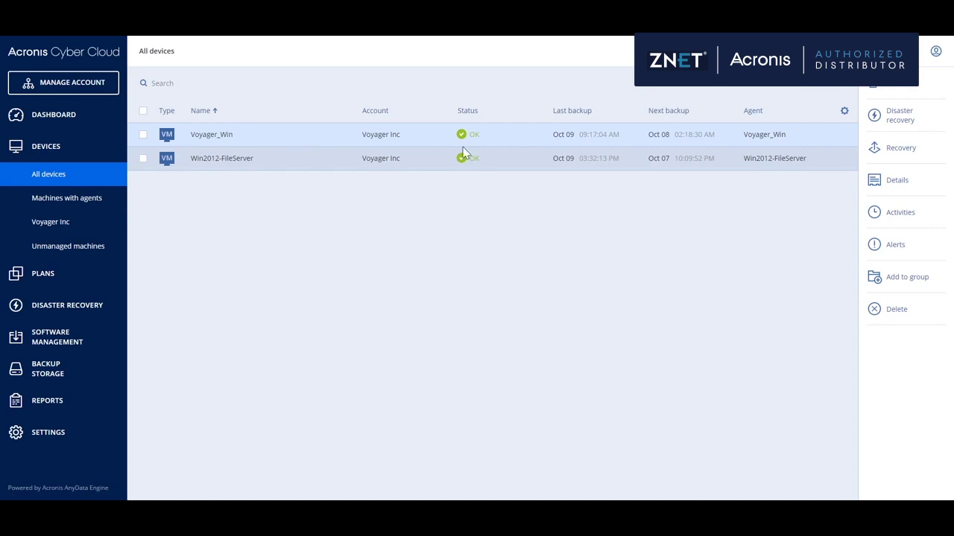
{"action": "left_click", "coordinate": [897, 120]}
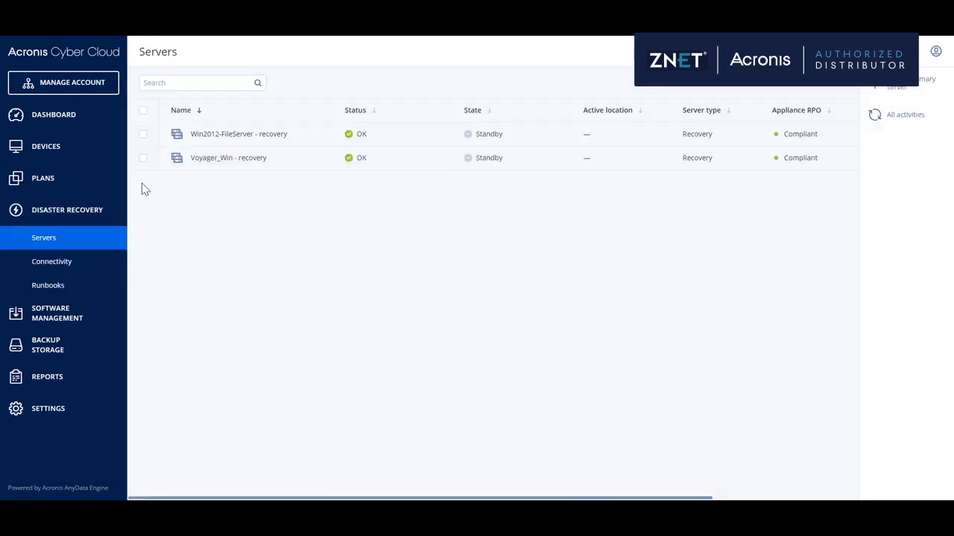
{"action": "left_click", "coordinate": [59, 150]}
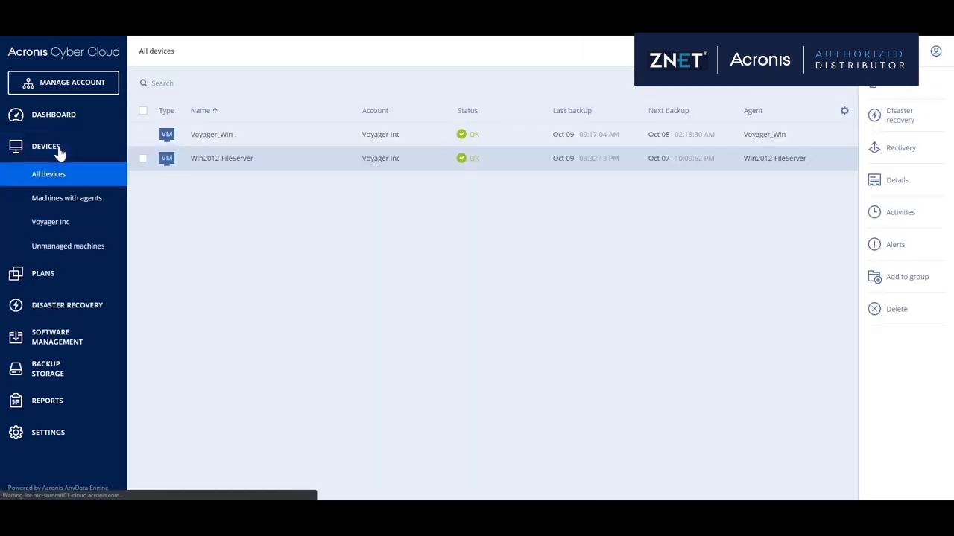
Review Voyager_Win's disaster recovery details and its 'Voyager_Win - recovery' server
{"action": "left_click", "coordinate": [304, 124]}
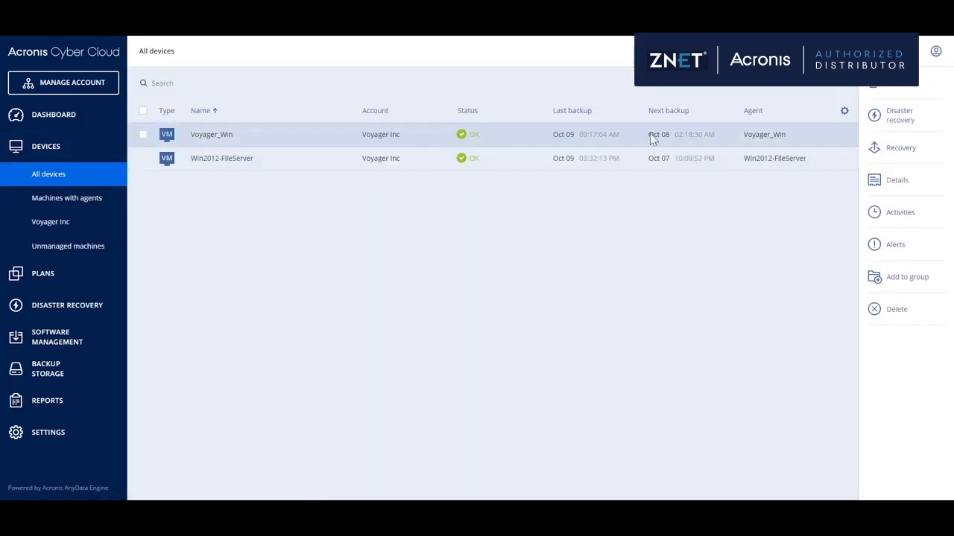
{"action": "left_click", "coordinate": [891, 123]}
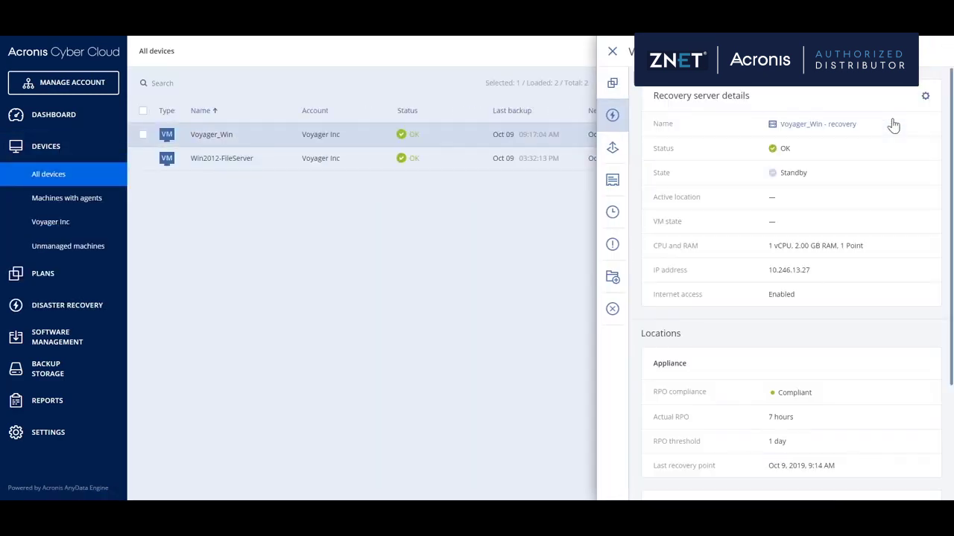
{"action": "left_click", "coordinate": [815, 125]}
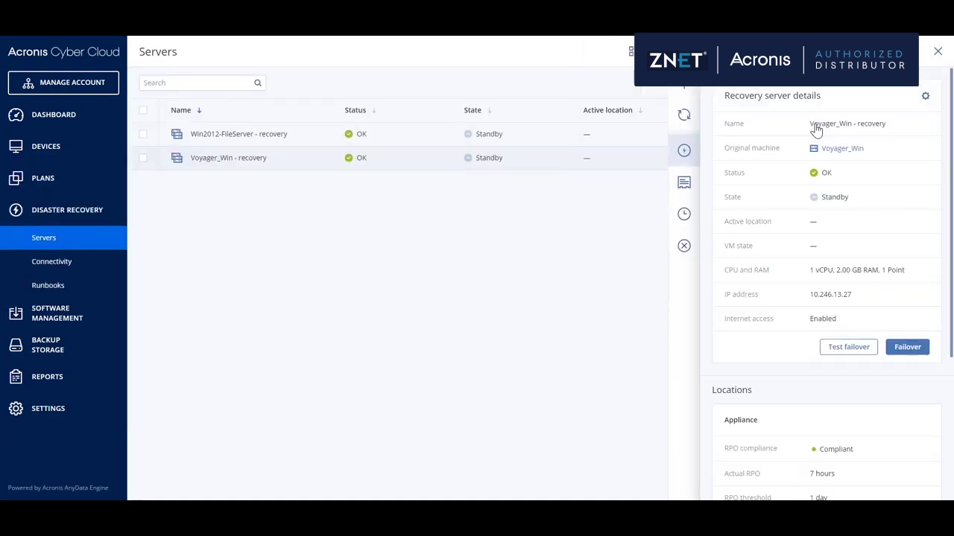
{"action": "scroll", "coordinate": [920, 358], "scroll_direction": "down", "scroll_amount": 5}
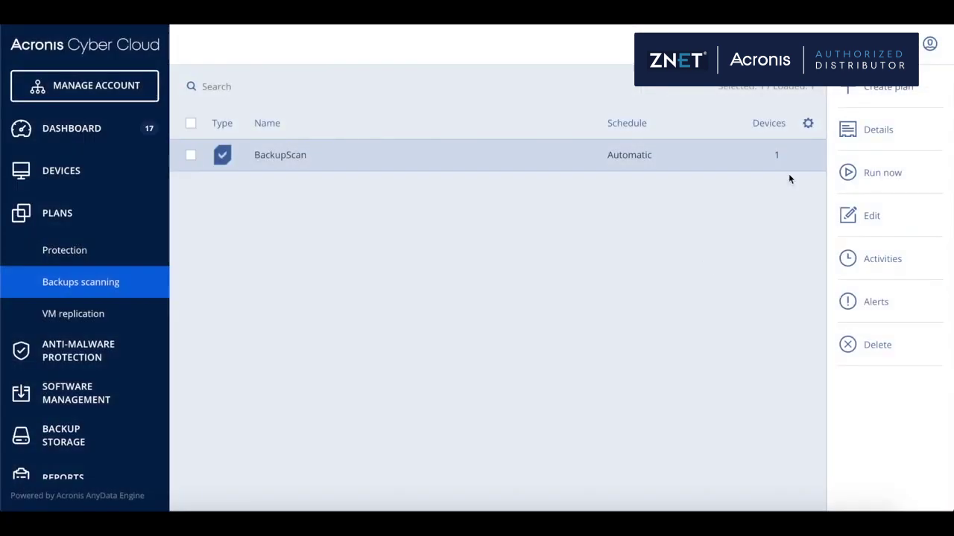
Create the BackupScanningPlan scanning plan with the WIN-20LGRB4UPEI backup from Cloud storage
{"action": "left_click", "coordinate": [878, 90]}
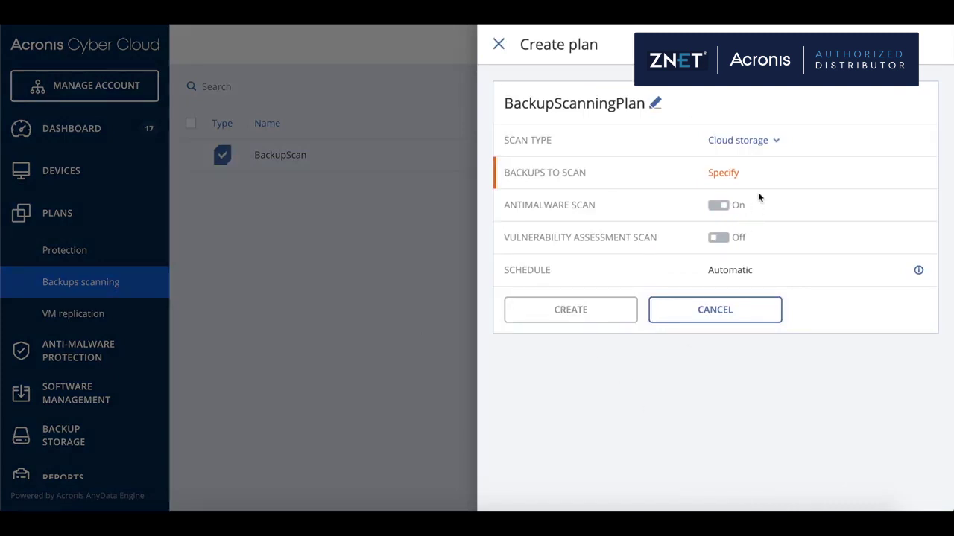
{"action": "left_click", "coordinate": [736, 172]}
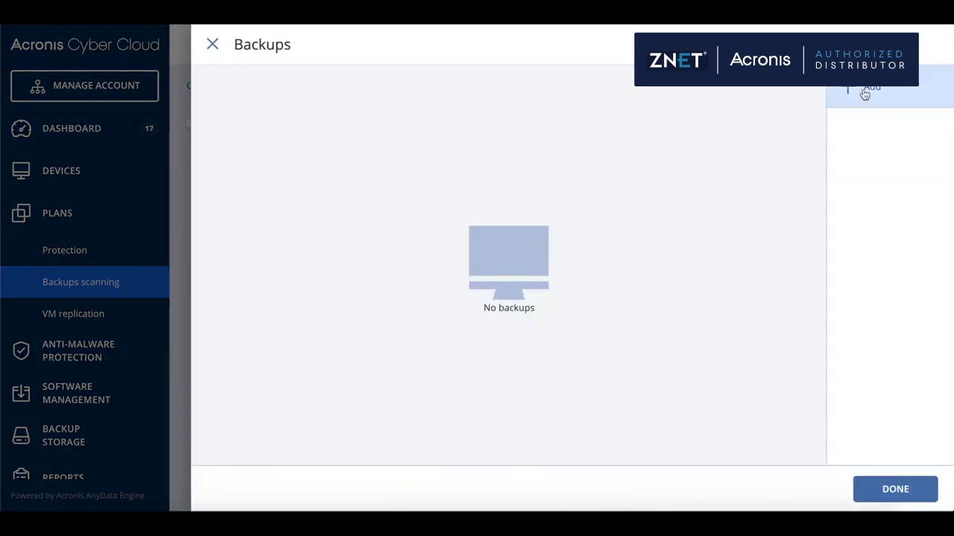
{"action": "left_click", "coordinate": [865, 91]}
{"action": "left_click", "coordinate": [335, 166]}
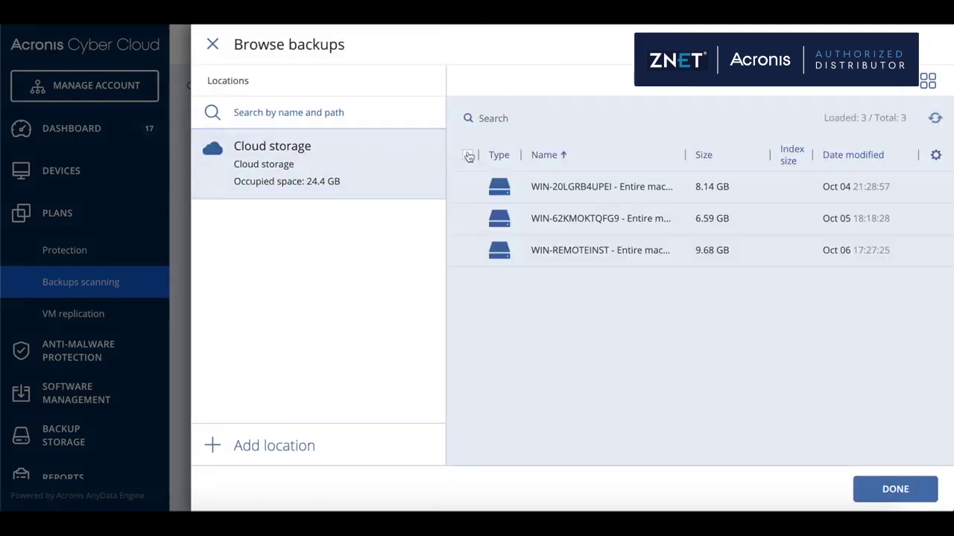
{"action": "left_click", "coordinate": [467, 187]}
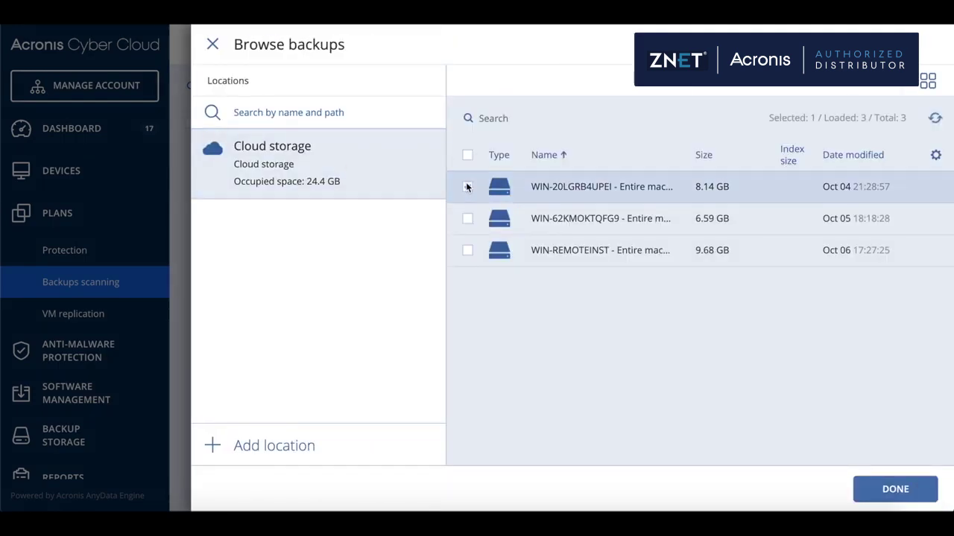
{"action": "left_click", "coordinate": [884, 486]}
{"action": "left_click", "coordinate": [894, 490]}
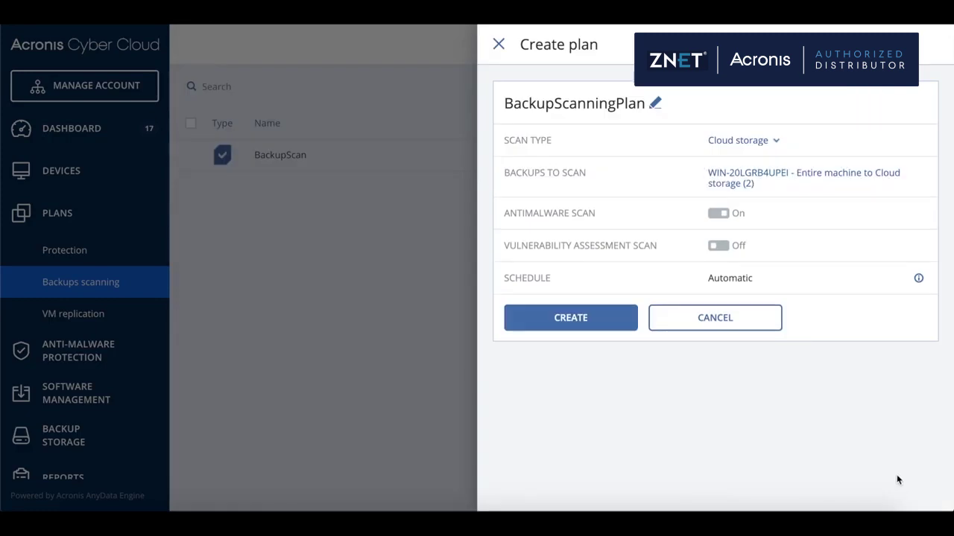
{"action": "left_click", "coordinate": [586, 321]}
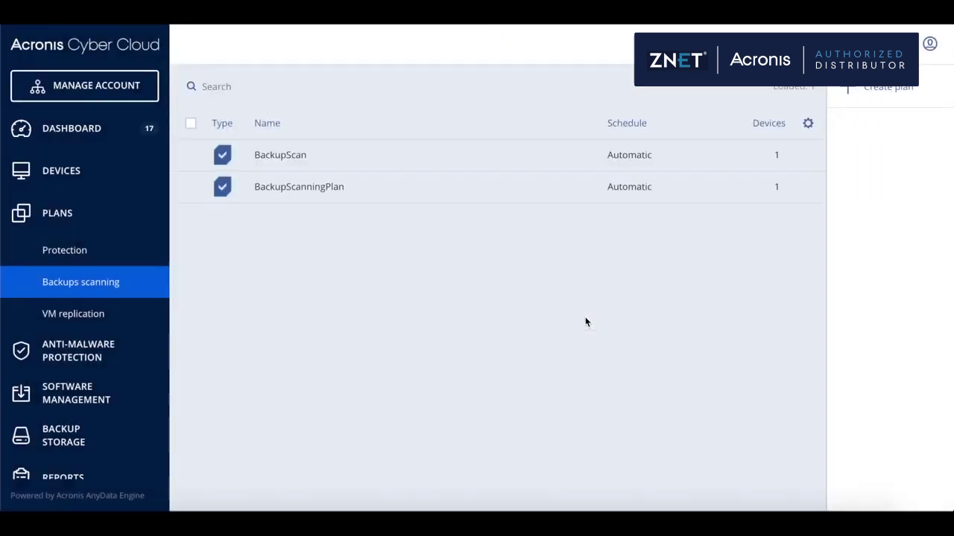
Show infected files (file-1.exe, file-10.exe) in the latest WIN-20LGRB4UPEI Cloud storage backup
{"action": "scroll", "coordinate": [94, 366], "scroll_direction": "down", "scroll_amount": 2}
{"action": "left_click", "coordinate": [94, 366]}
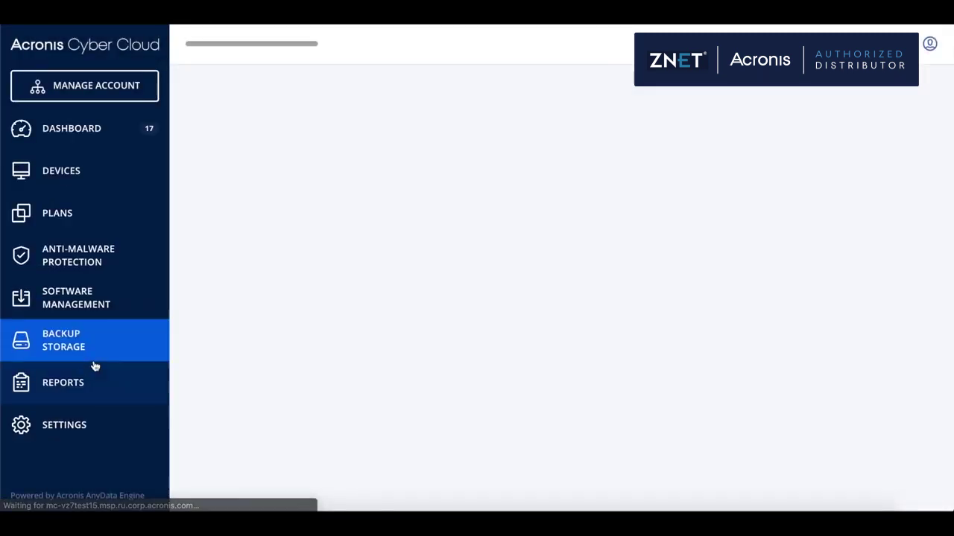
{"action": "left_click", "coordinate": [331, 171]}
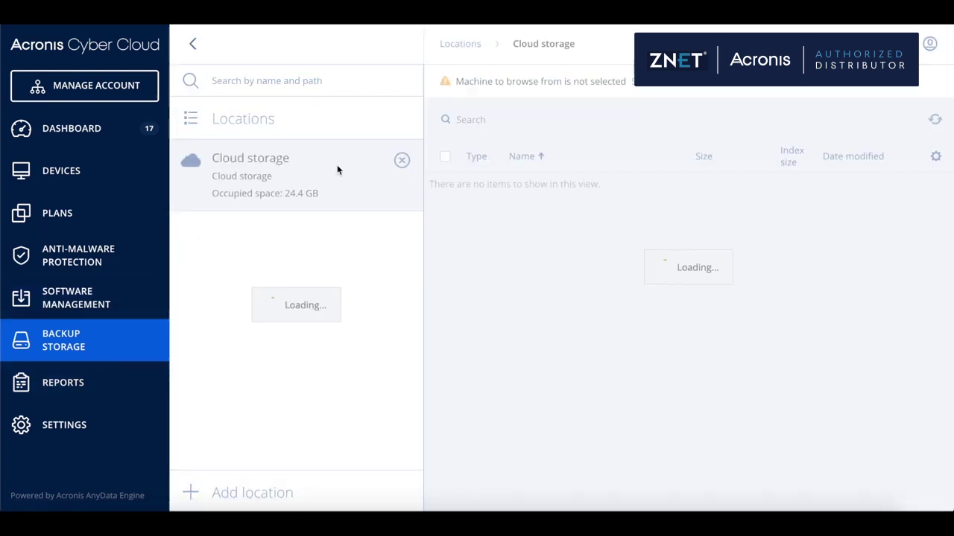
{"action": "left_click", "coordinate": [576, 189]}
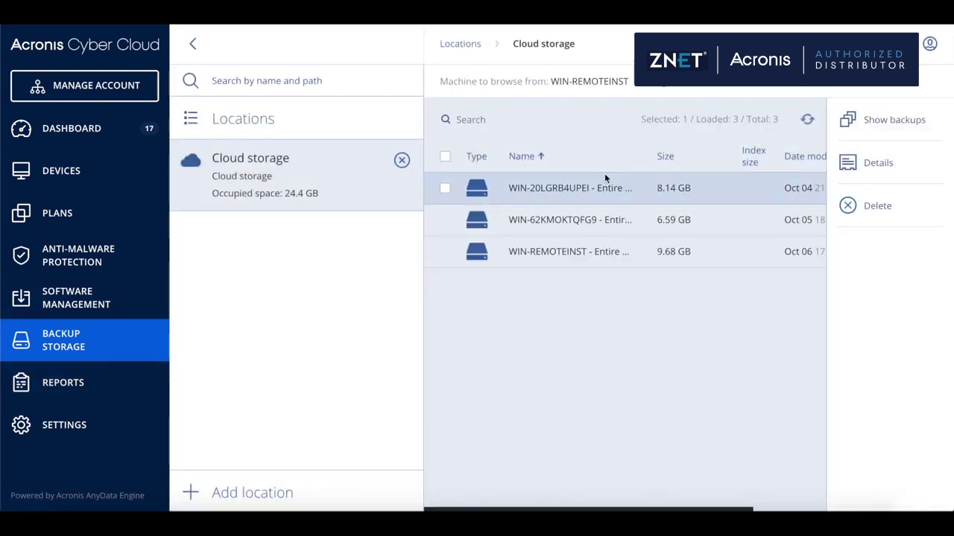
{"action": "left_click", "coordinate": [879, 123]}
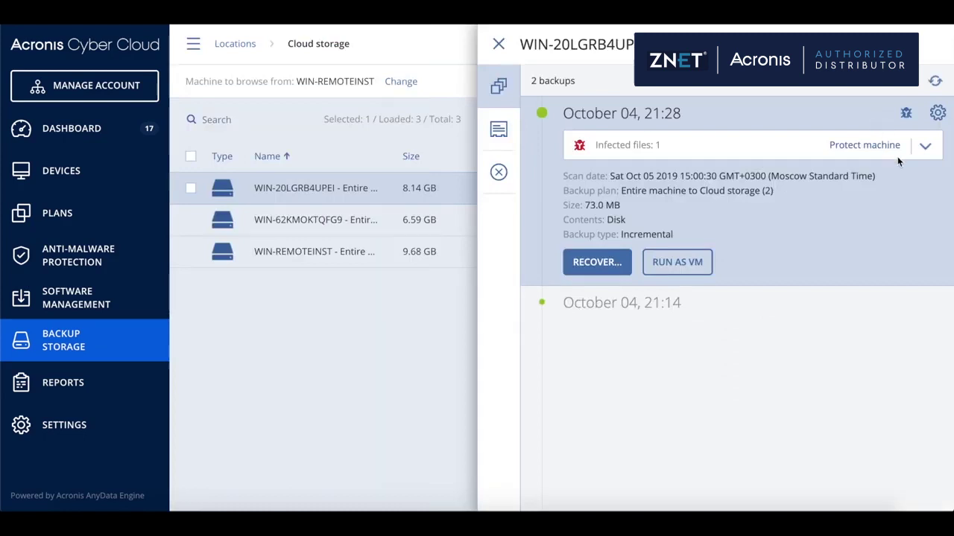
{"action": "left_click", "coordinate": [928, 148]}
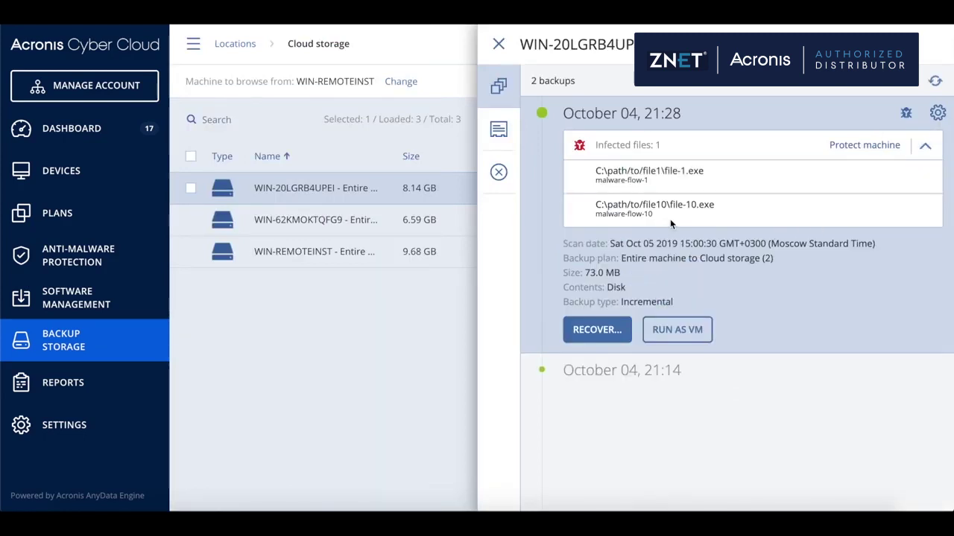